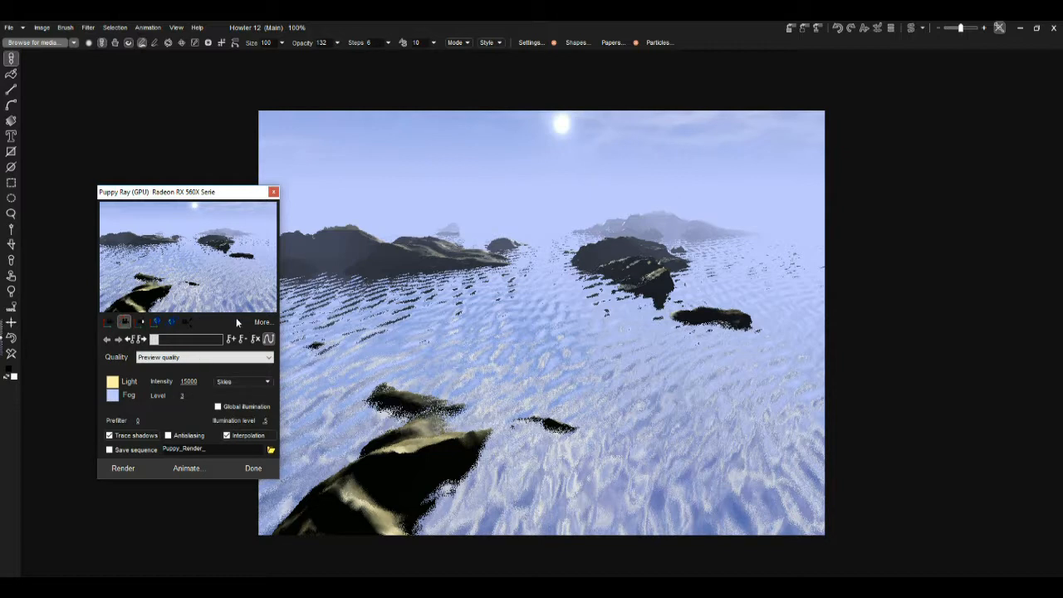
Step: Expand the additional render options and set the water plane to None
left_click(261, 323)
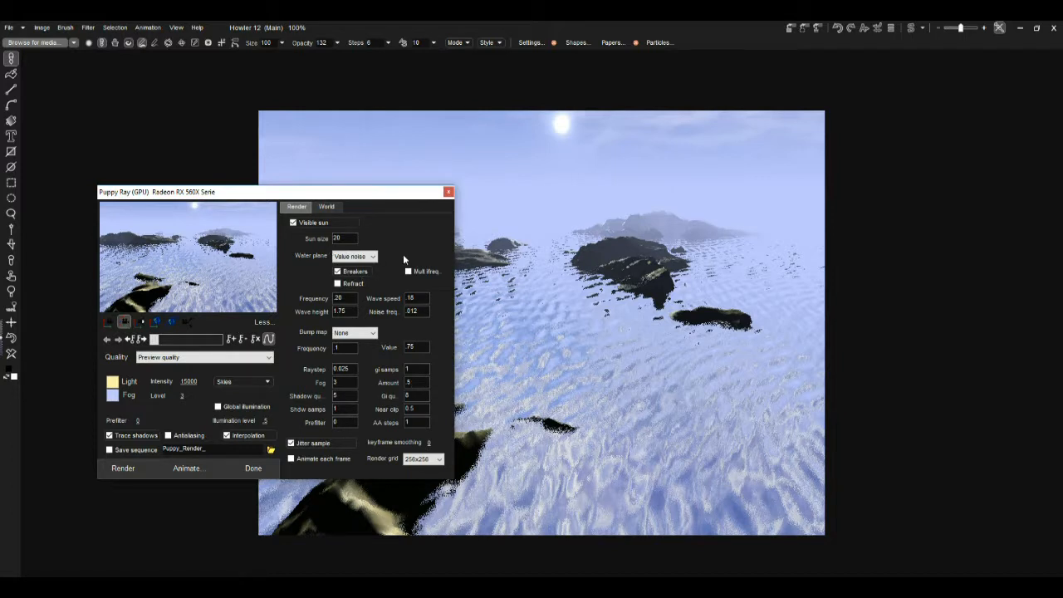
left_click(344, 257)
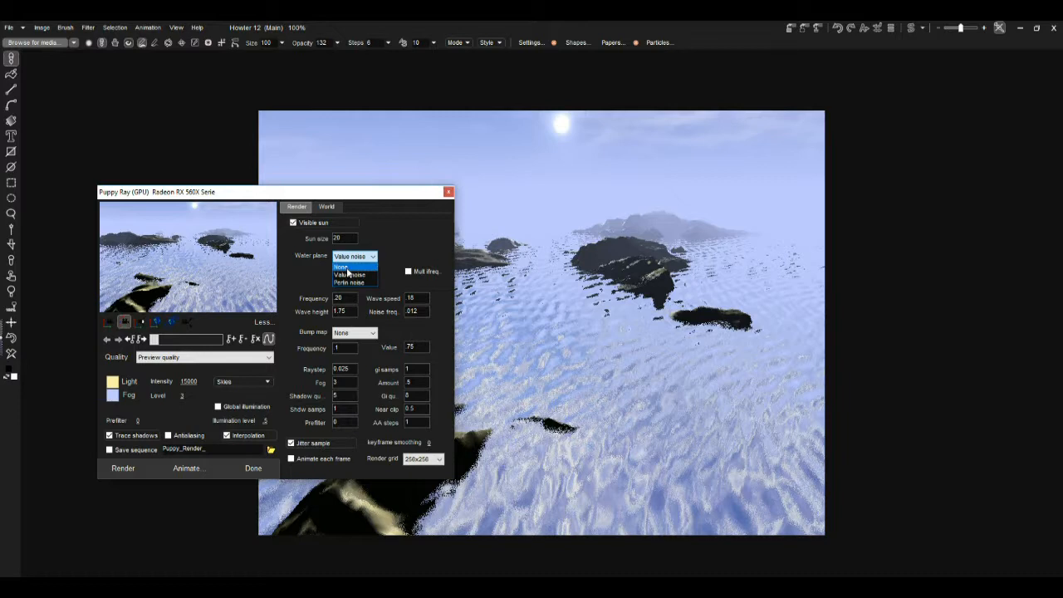
left_click(346, 267)
left_click_drag(413, 267, 260, 264)
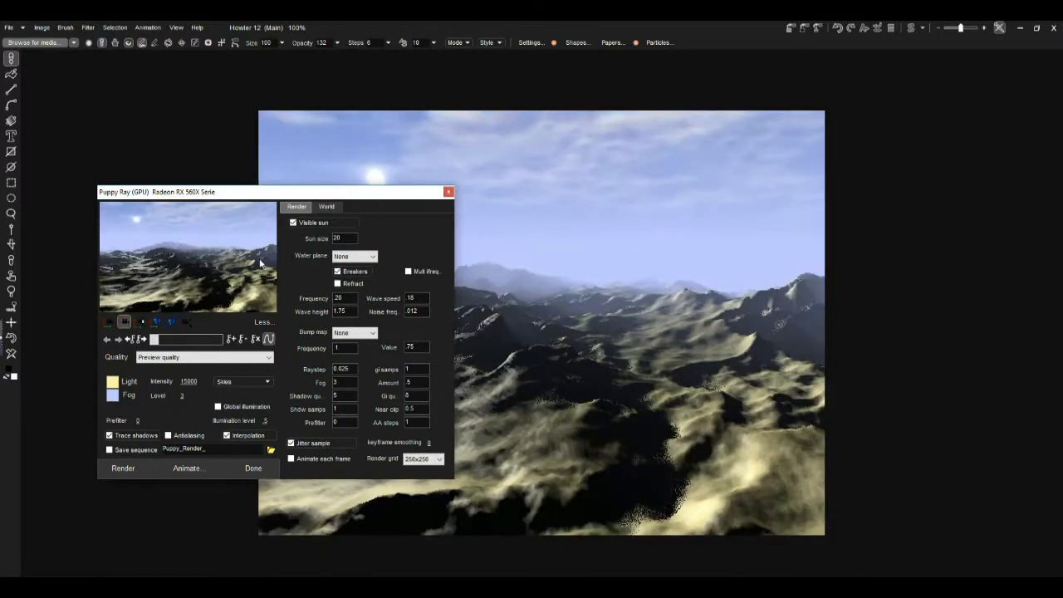
Step: Set the water plane to Value noise
left_click(354, 255)
left_click(347, 272)
mouse_move(200, 279)
left_mouse_down()
mouse_move(376, 277)
mouse_move(185, 282)
left_mouse_up()
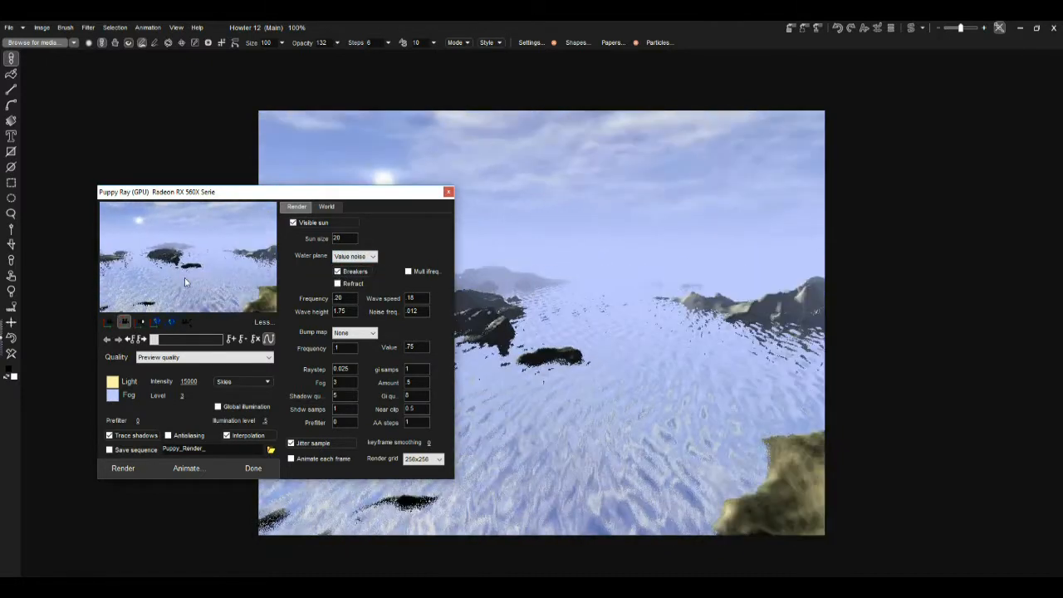
Step: Set the water plane to Perlin noise
left_click(357, 257)
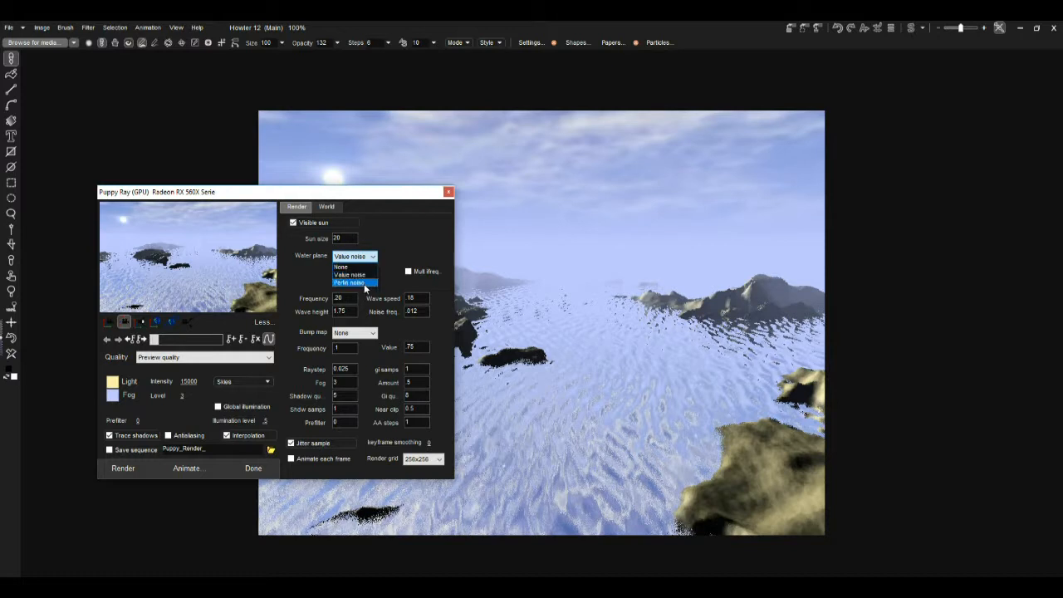
left_click(364, 283)
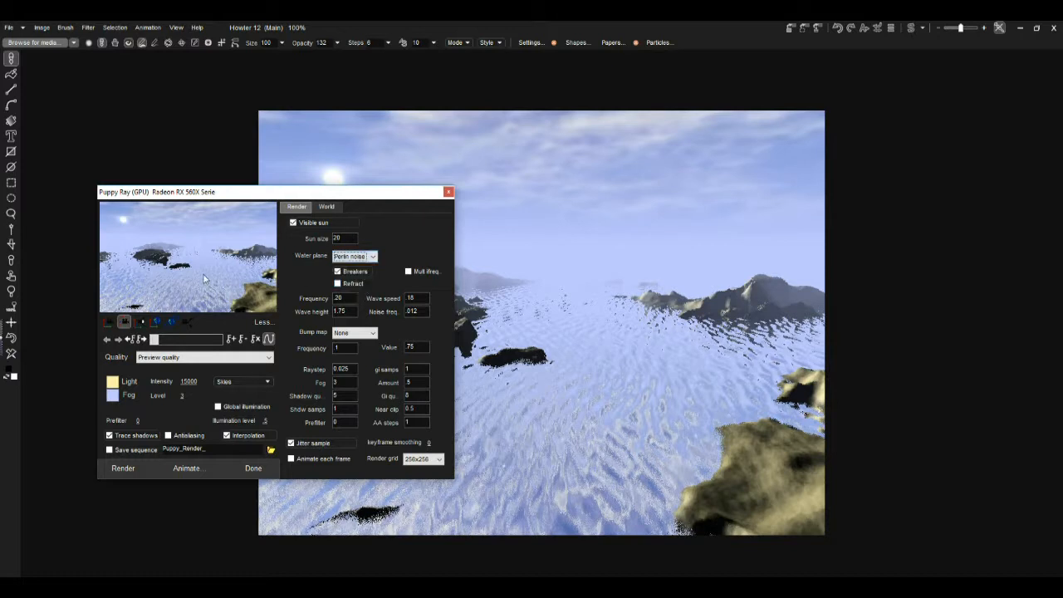
mouse_move(255, 265)
left_mouse_down()
mouse_move(490, 270)
mouse_move(258, 258)
left_mouse_up()
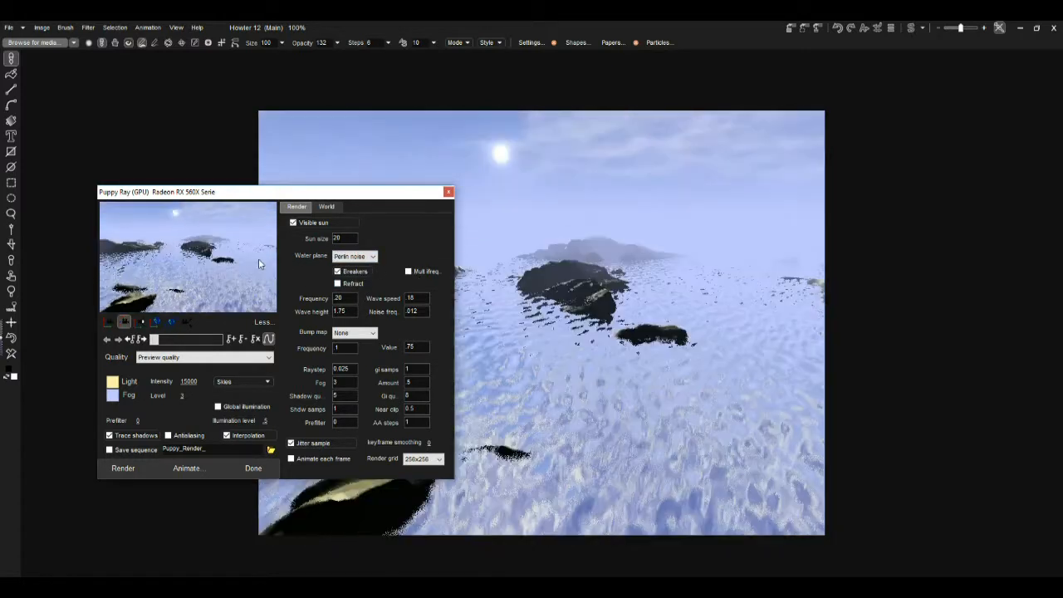
Step: Switch the water plane back to Value noise
left_click(360, 257)
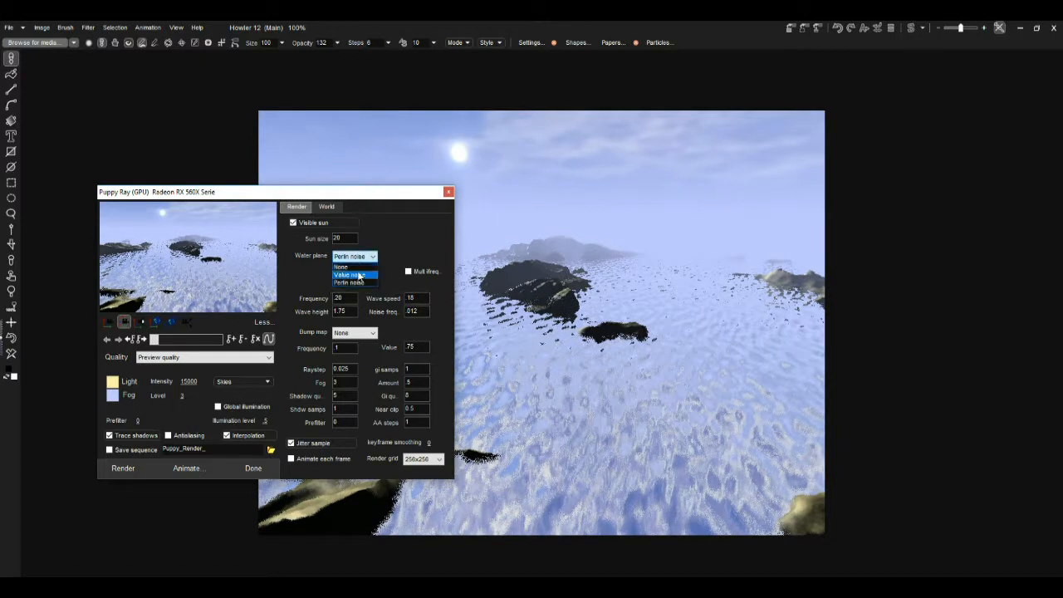
left_click(359, 275)
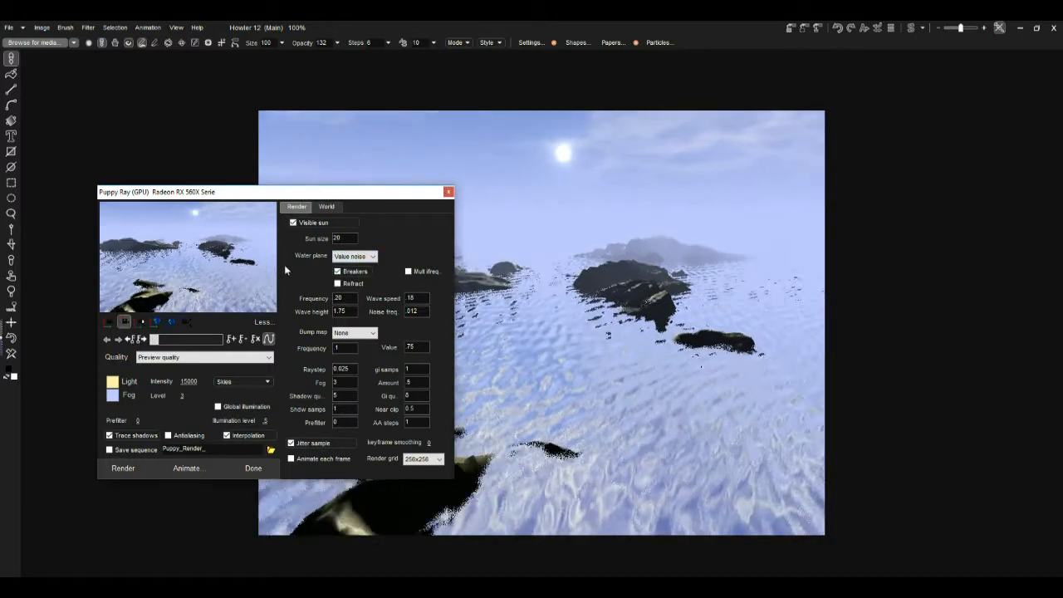
mouse_move(237, 271)
left_mouse_down()
mouse_move(217, 271)
mouse_move(227, 273)
left_mouse_up()
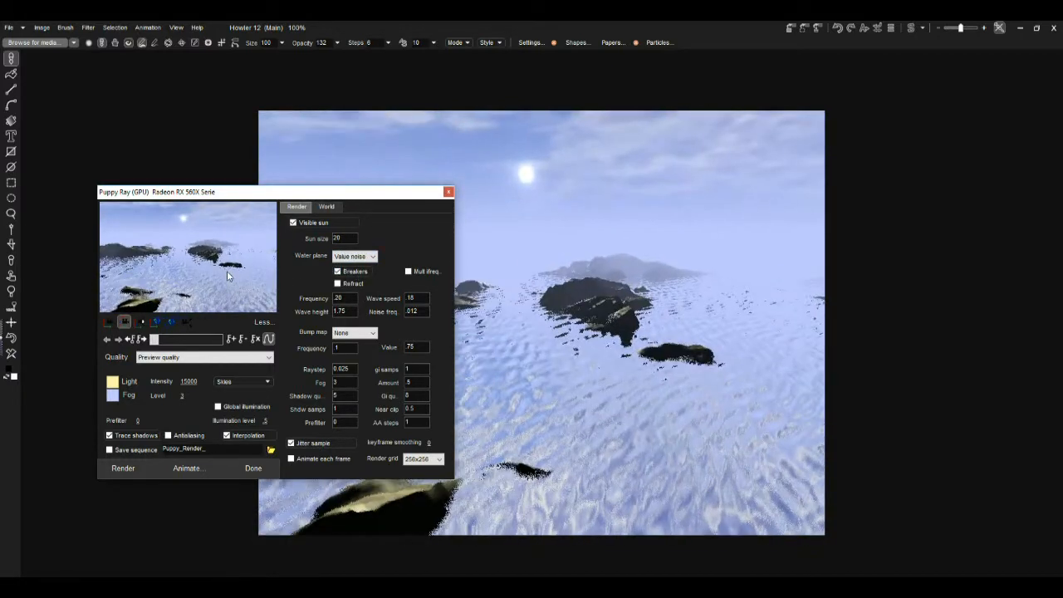
Step: Set the water plane to None
left_click(353, 257)
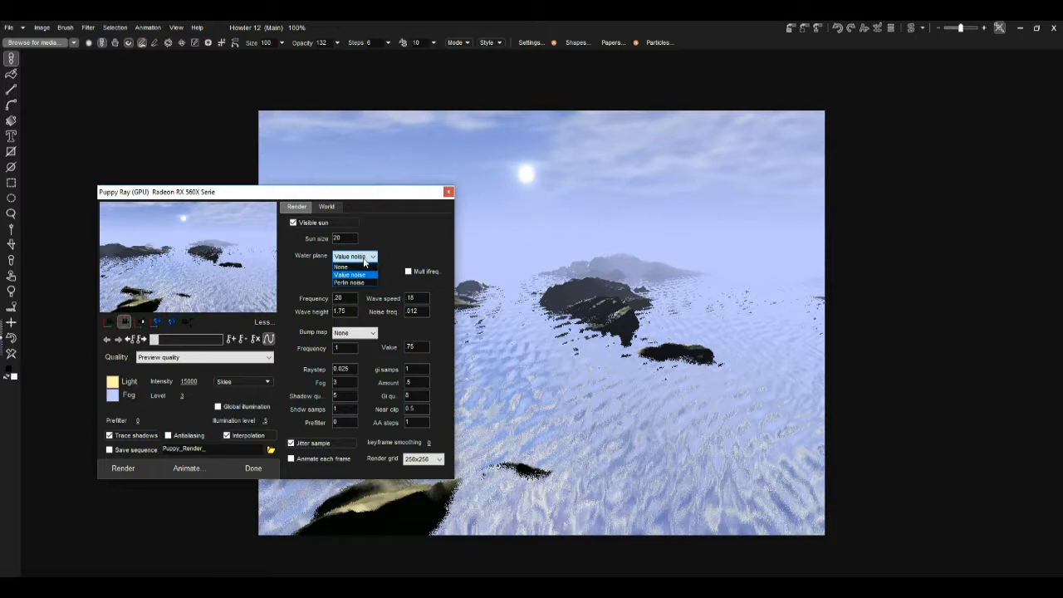
left_click(342, 267)
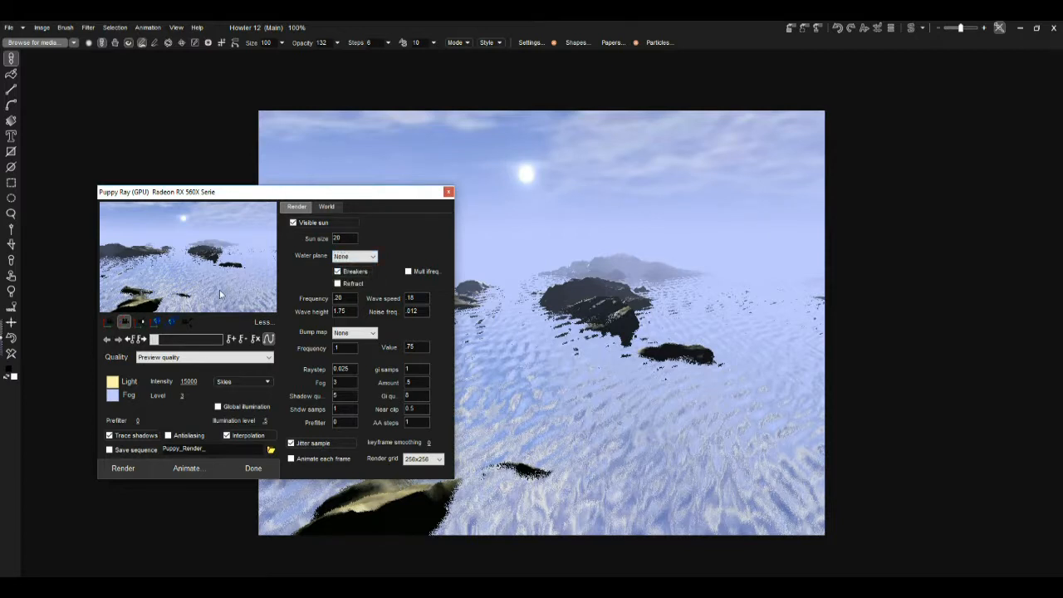
left_click_drag(90, 296, 197, 302)
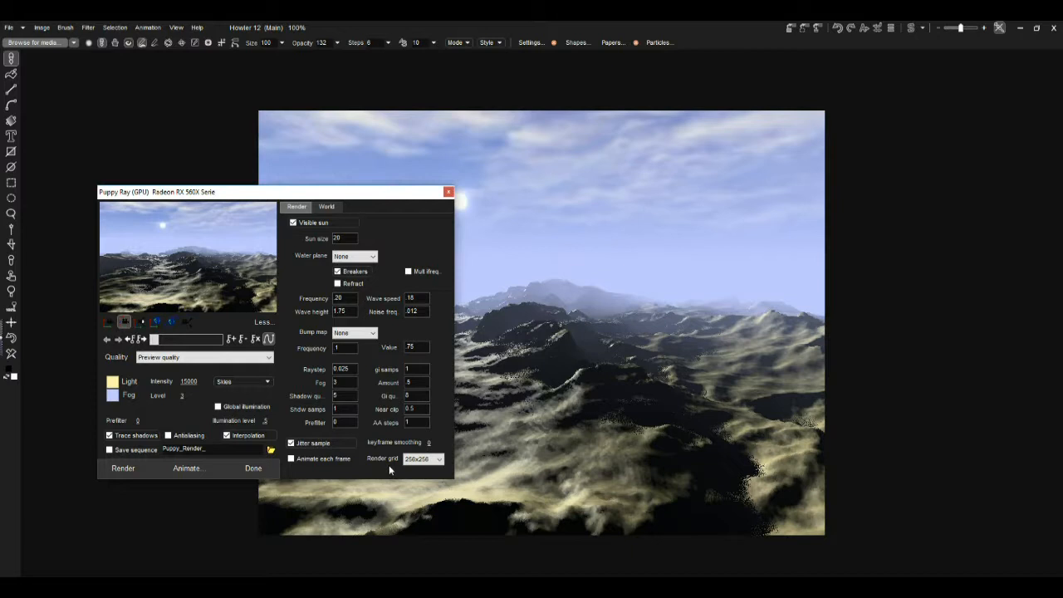
Step: Try the render grid at 64x64 and at 512x512
left_click(427, 461)
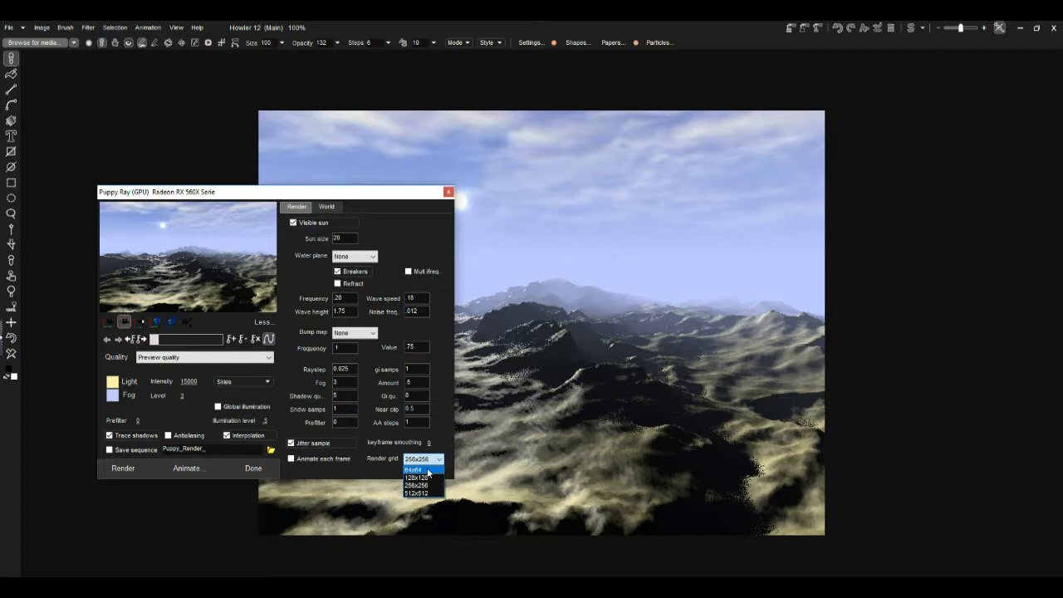
left_click(428, 470)
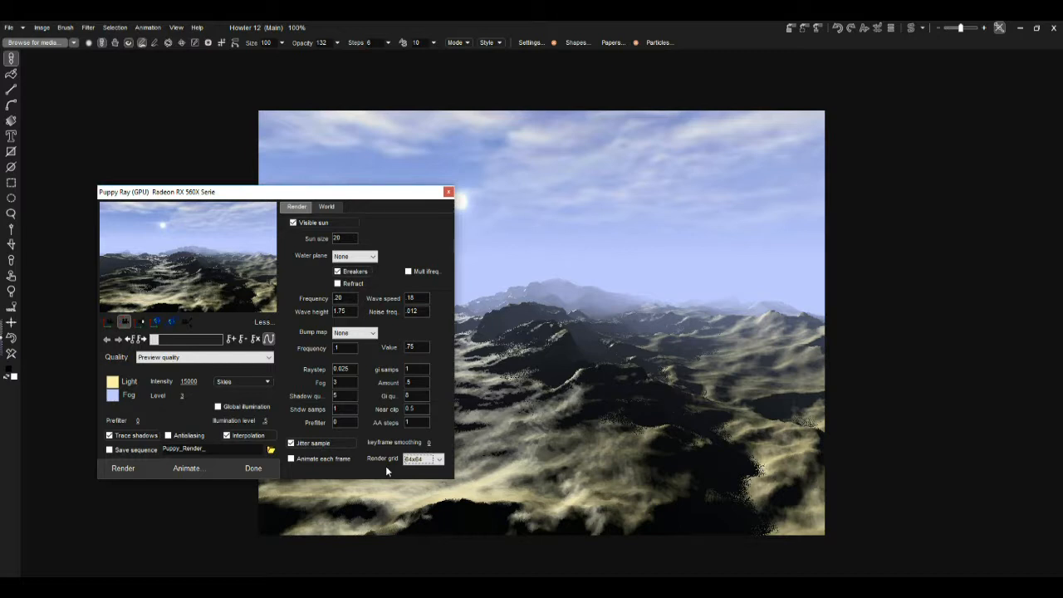
left_click(440, 459)
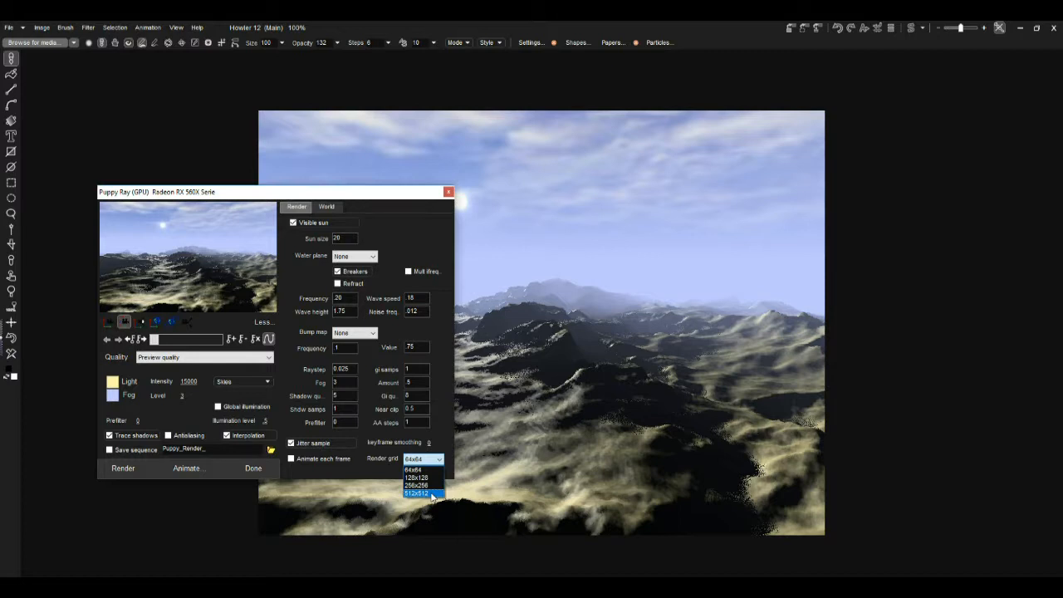
left_click(431, 494)
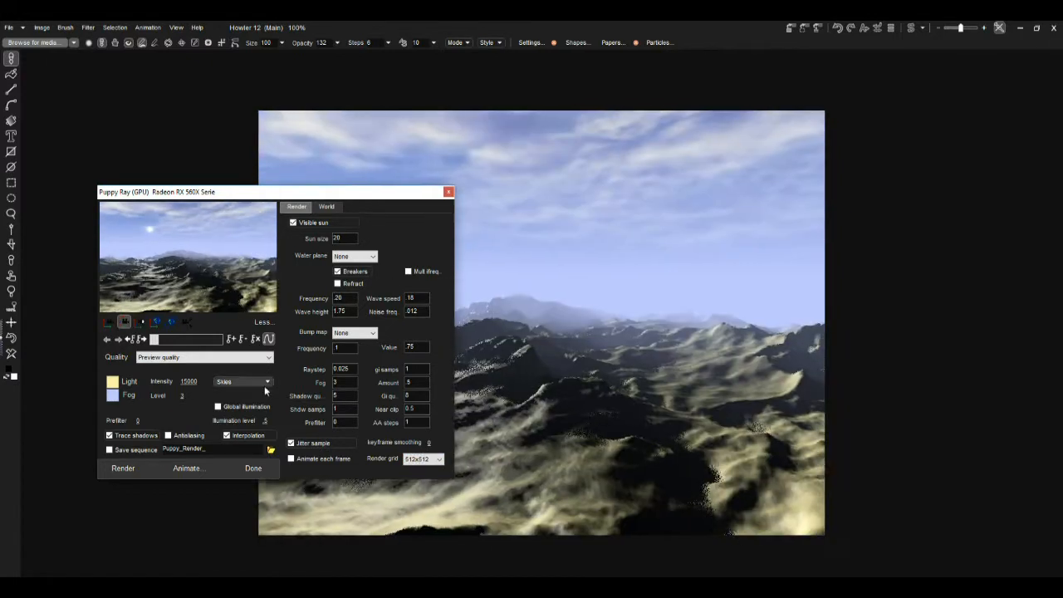
Step: Set the render grid to 64x64
left_click(420, 459)
left_click(418, 470)
left_click_drag(283, 263, 145, 259)
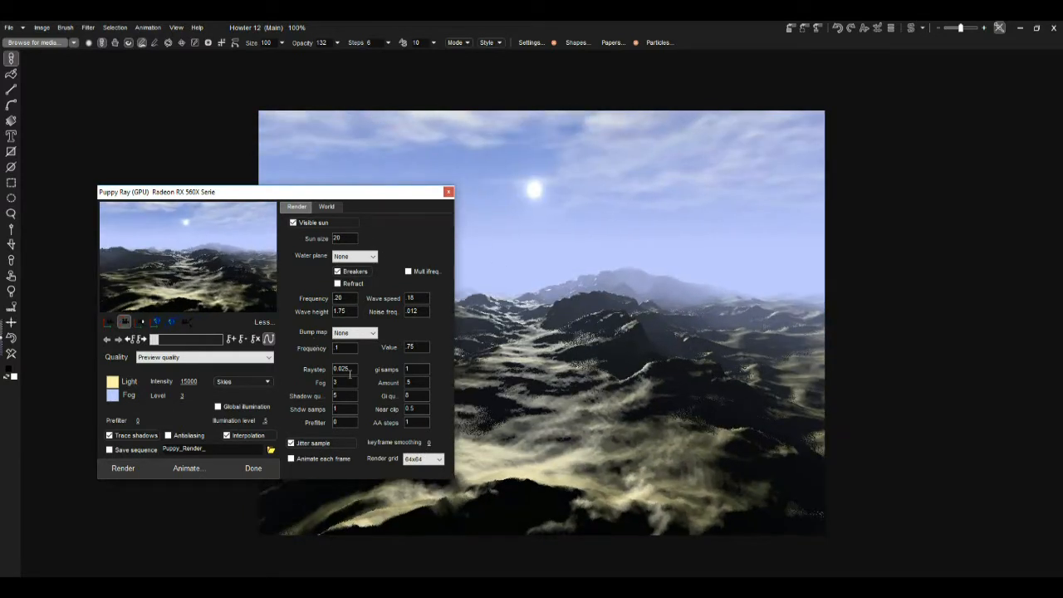
Step: Set the render grid to 128x128
left_click(421, 459)
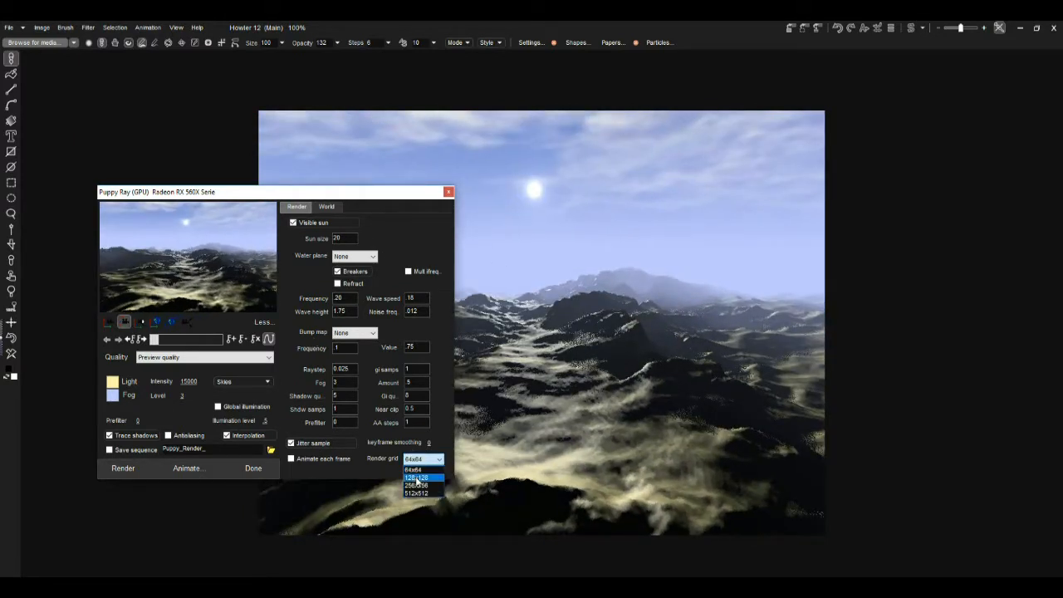
left_click(417, 479)
left_click_drag(429, 305, 191, 289)
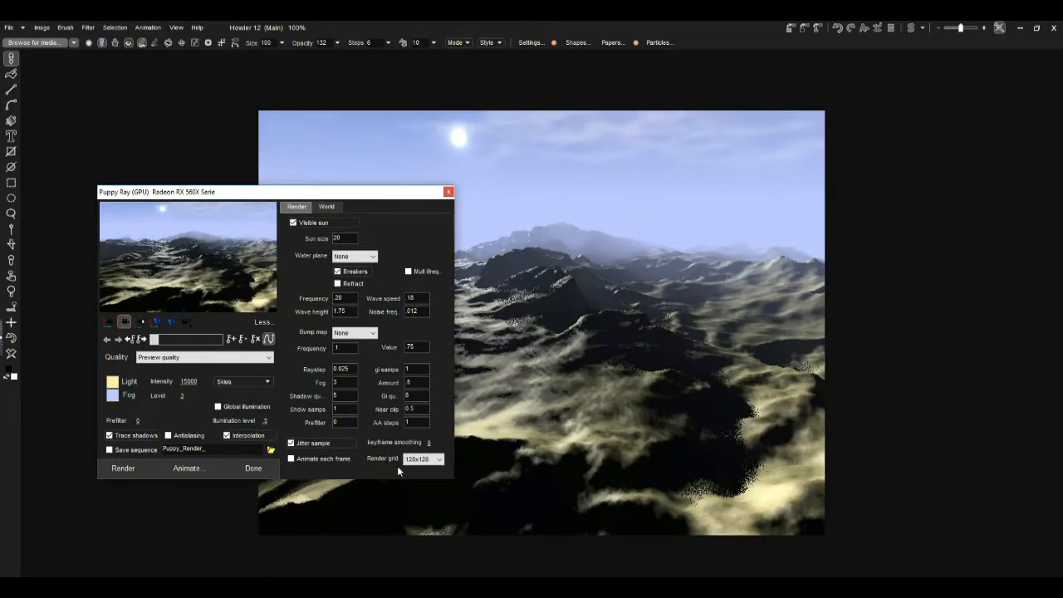
Step: Set the render quality to Medium quality
double_click(410, 409)
left_click(245, 358)
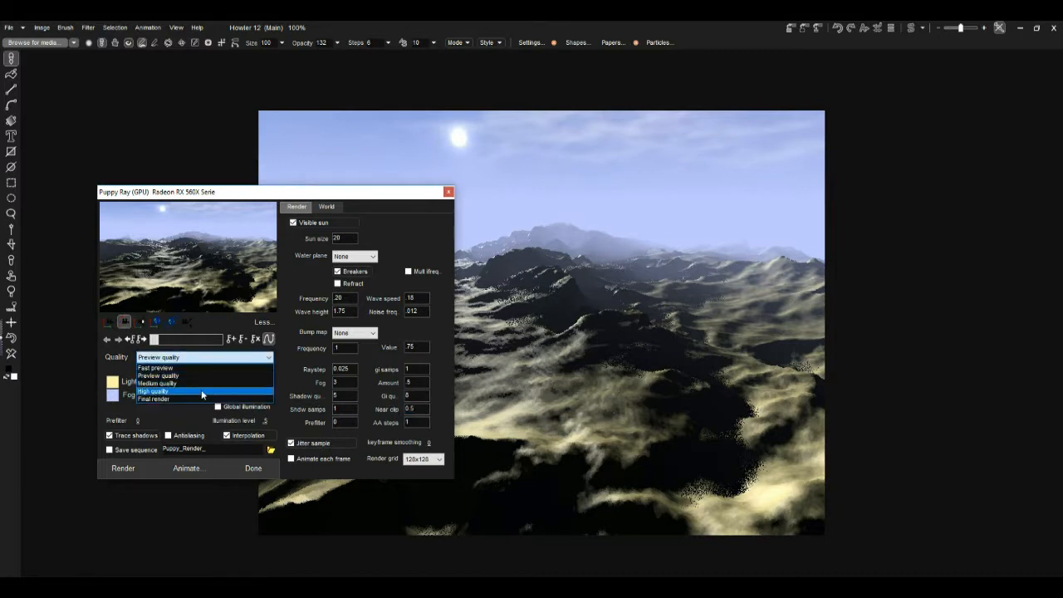
left_click(200, 384)
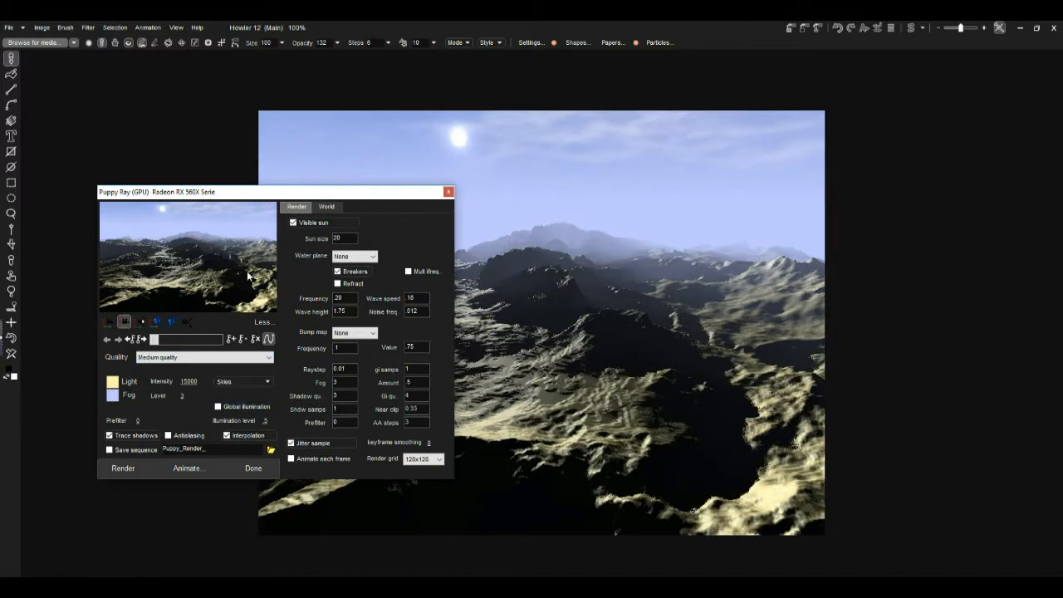
left_click_drag(343, 271, 252, 278)
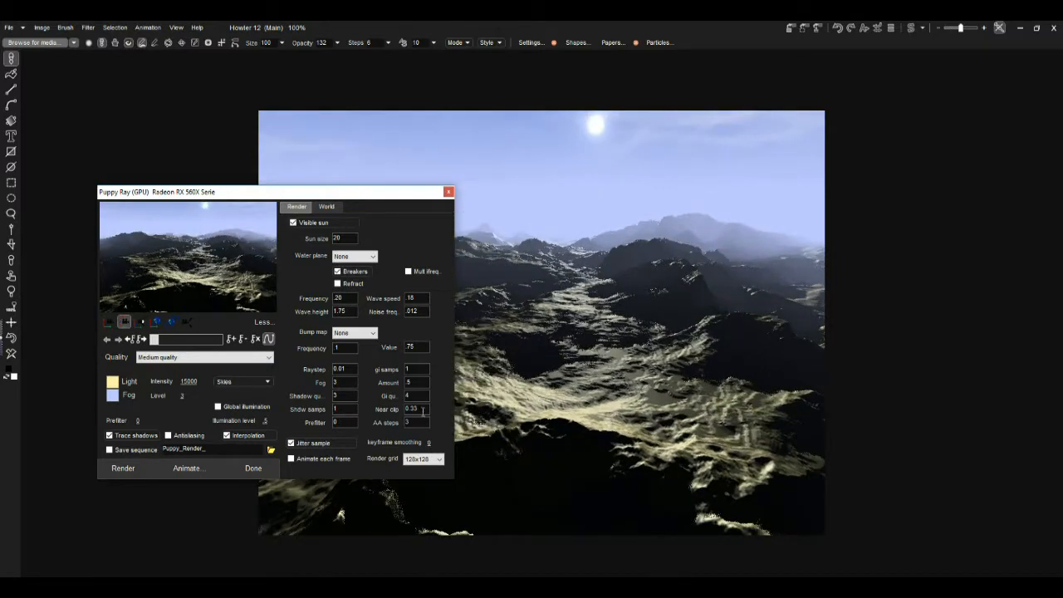
Step: Adjust the fog level to about 2.42
left_click_drag(420, 408, 397, 410)
left_click_drag(184, 396, 257, 396)
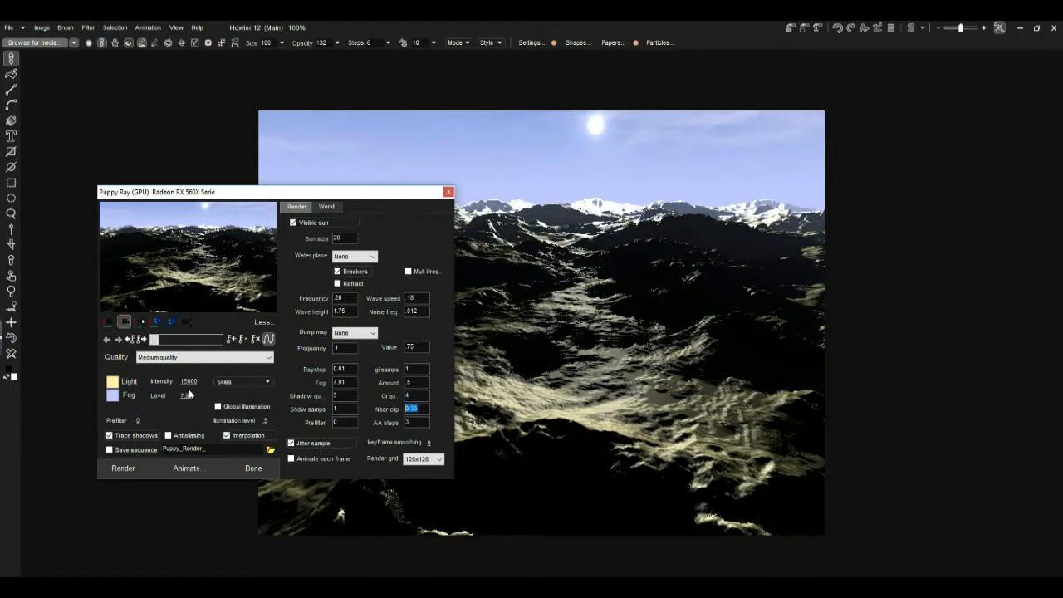
left_click_drag(187, 396, 73, 397)
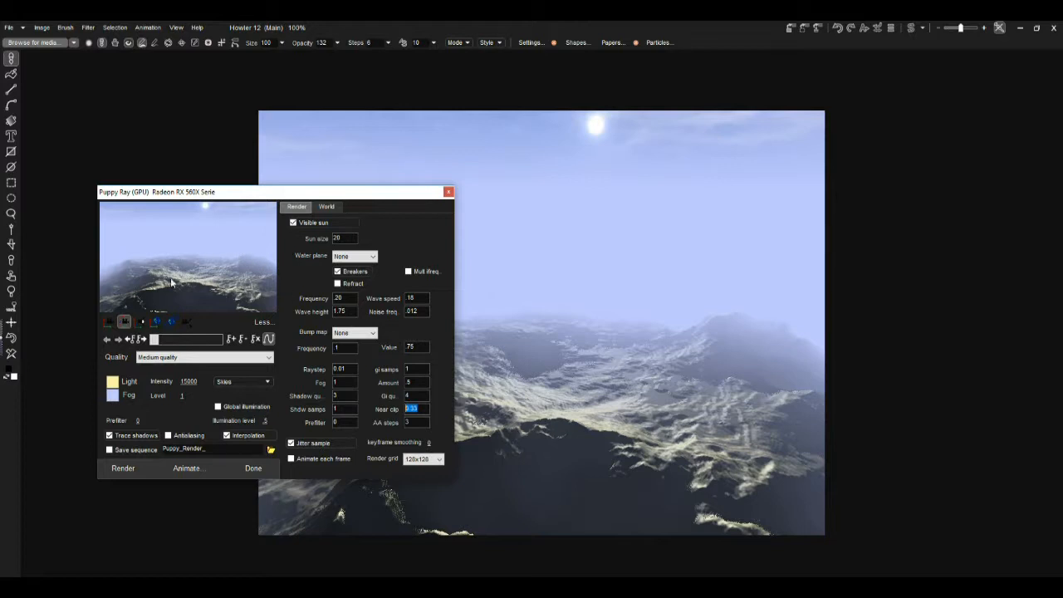
left_click(111, 320)
left_click_drag(169, 300, 203, 398)
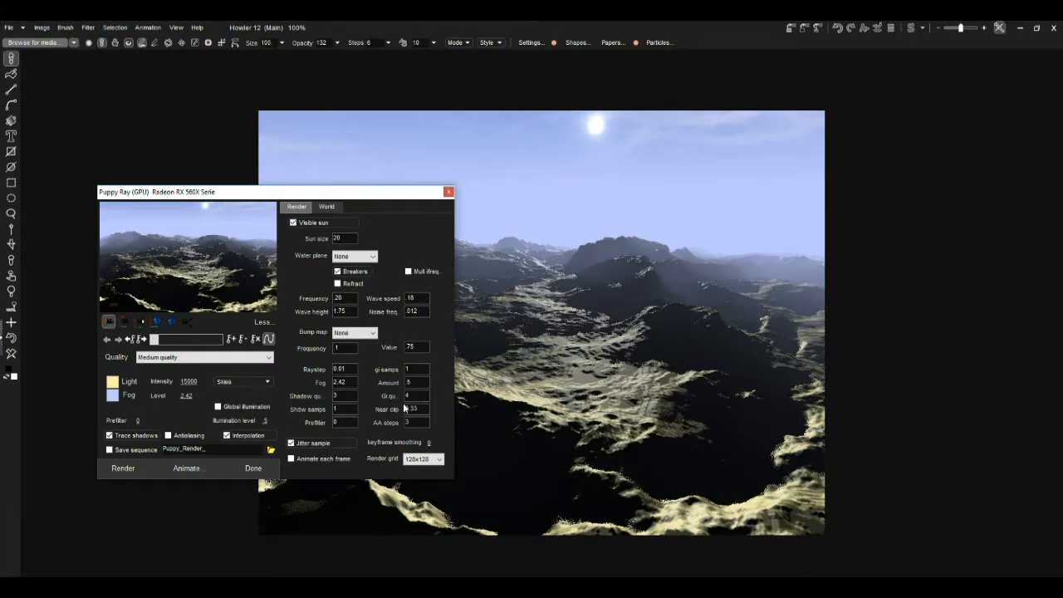
Step: Set the near clip value to 1
left_click_drag(424, 407, 393, 409)
double_click(406, 408)
left_click_drag(427, 409, 405, 408)
type("1")
left_click(125, 323)
left_click_drag(136, 262, 220, 259)
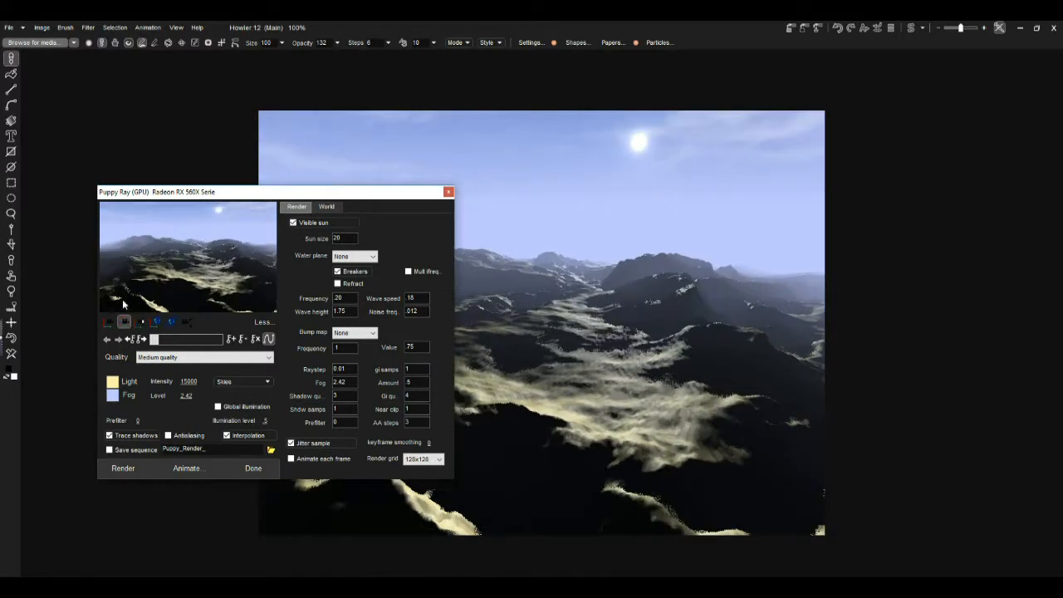
Step: Set the near clip value to 2
left_click(110, 323)
mouse_move(145, 233)
left_mouse_down()
mouse_move(145, 218)
mouse_move(145, 239)
left_mouse_up()
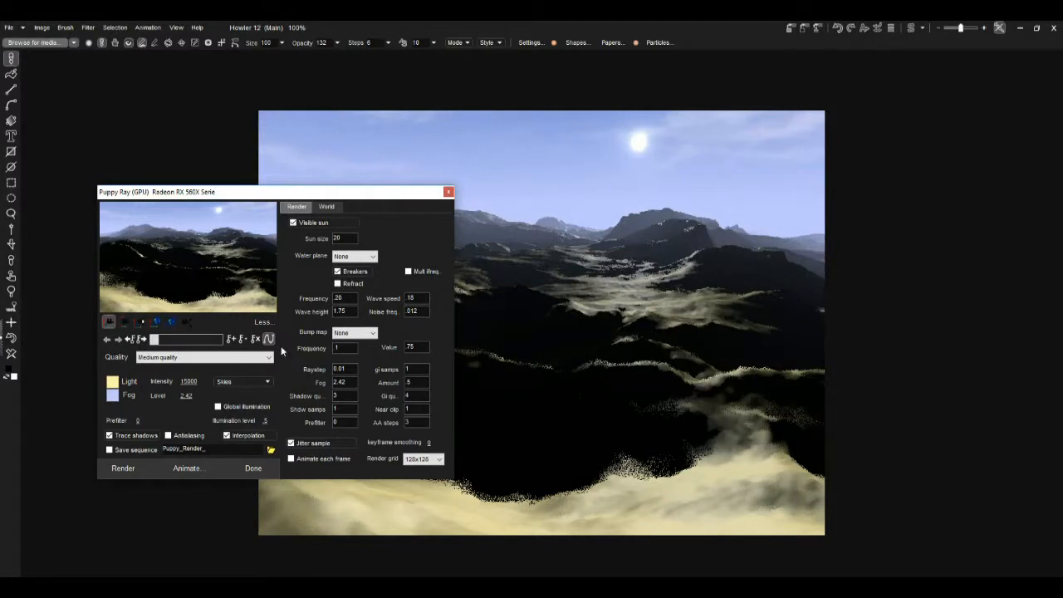
left_click(409, 409)
type("2")
left_click_drag(179, 274, 186, 275)
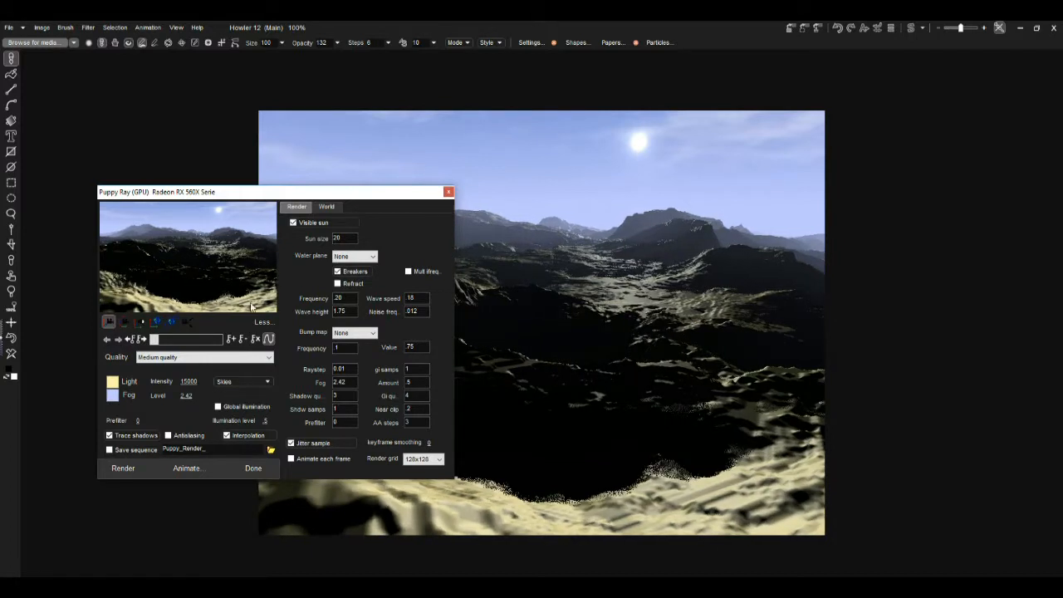
left_click_drag(152, 294, 151, 303)
left_click(108, 322)
left_click_drag(120, 301, 115, 334)
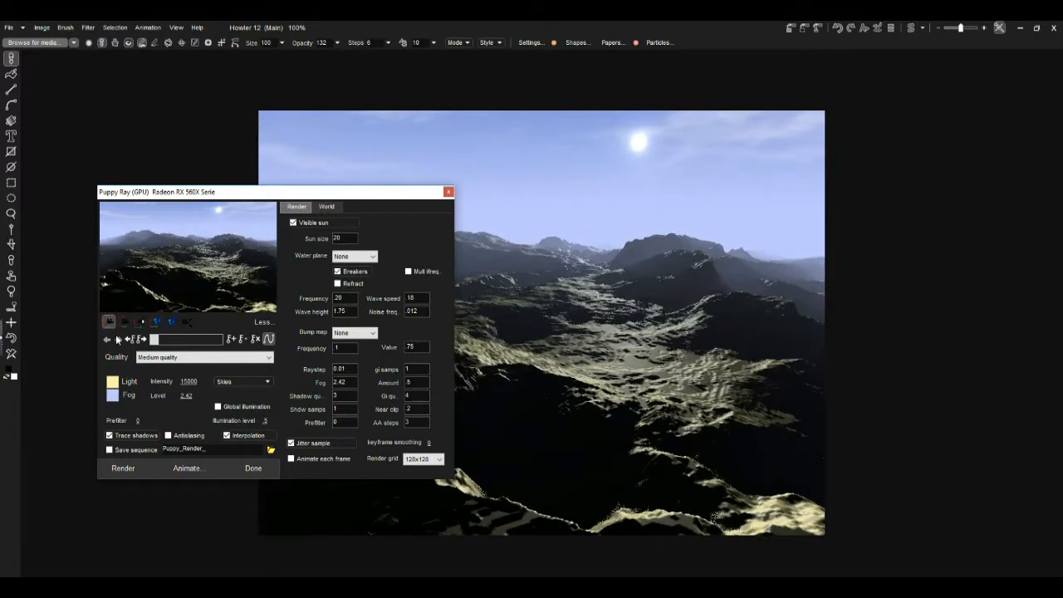
Step: Set the near clip value to 5
left_click_drag(415, 409, 362, 412)
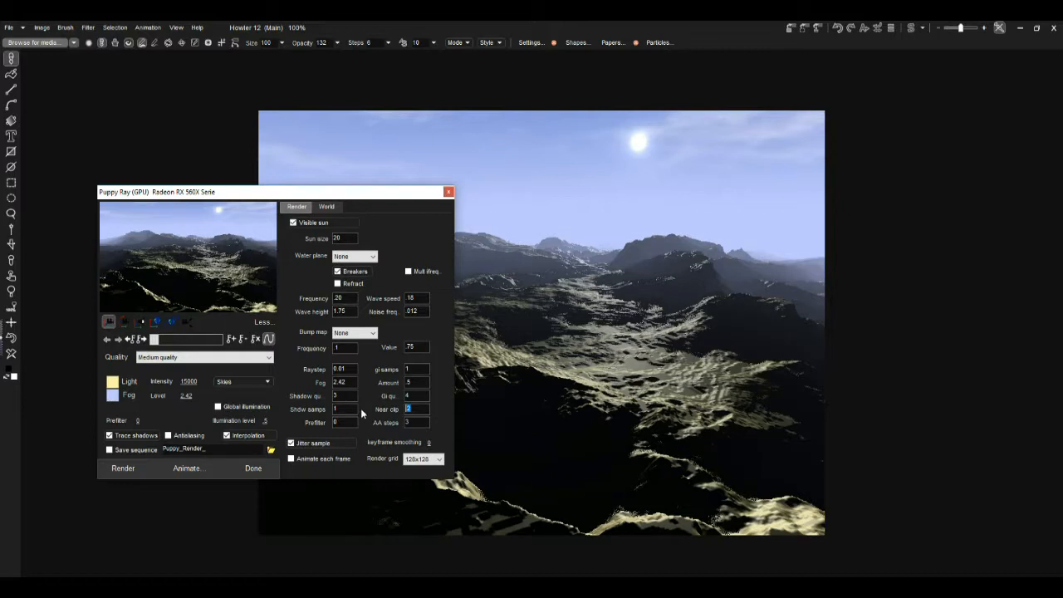
type("7")
left_click(238, 292)
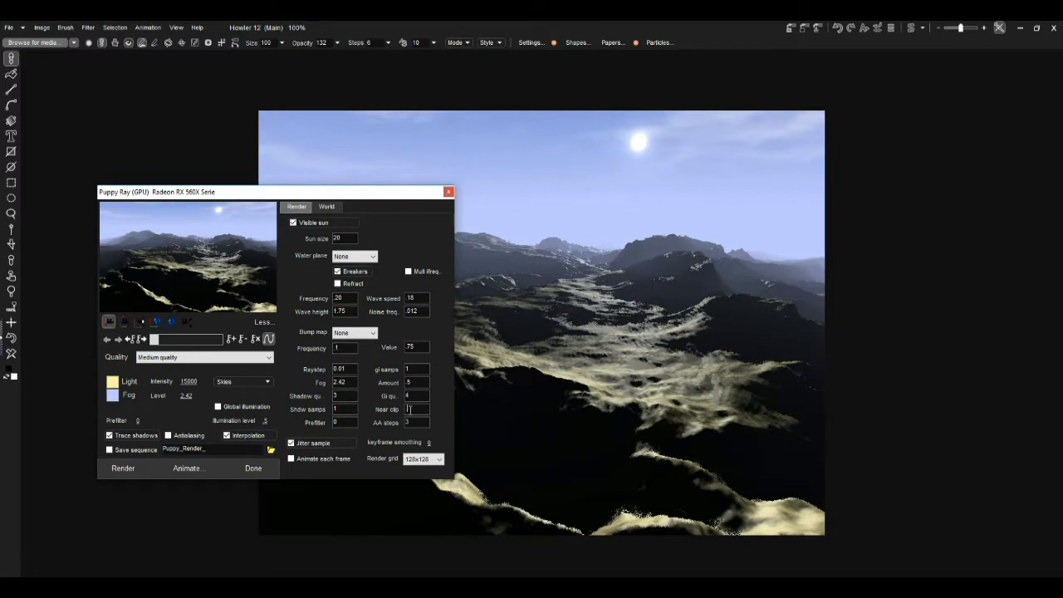
type("5")
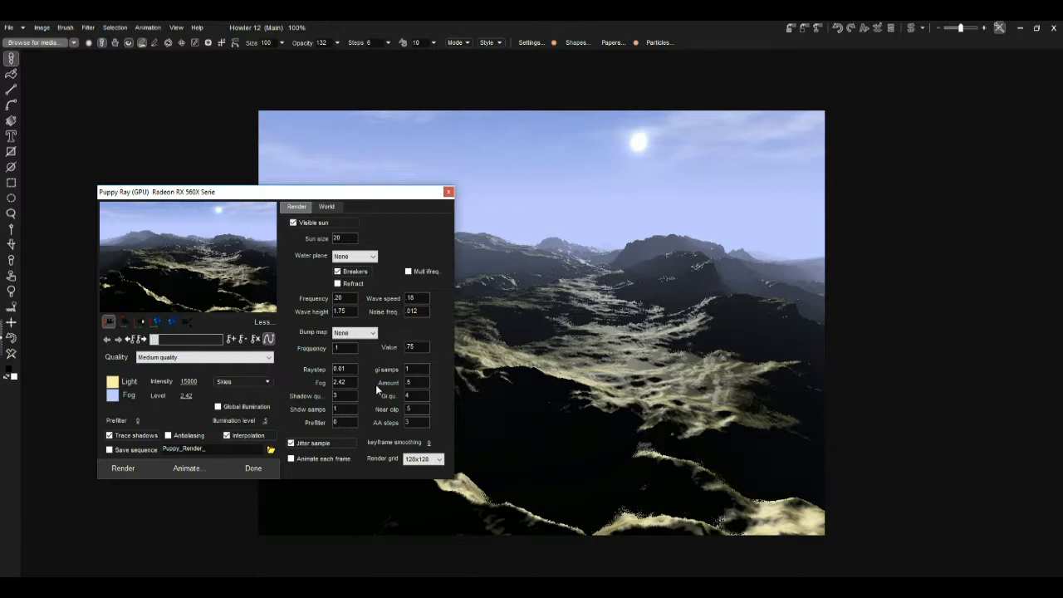
Step: Set the raystep to 0.002 and start a render
double_click(356, 368)
left_click(339, 367)
left_click_drag(356, 368, 307, 373)
left_click(353, 364)
key("BackSpace")
type("02")
left_click(125, 468)
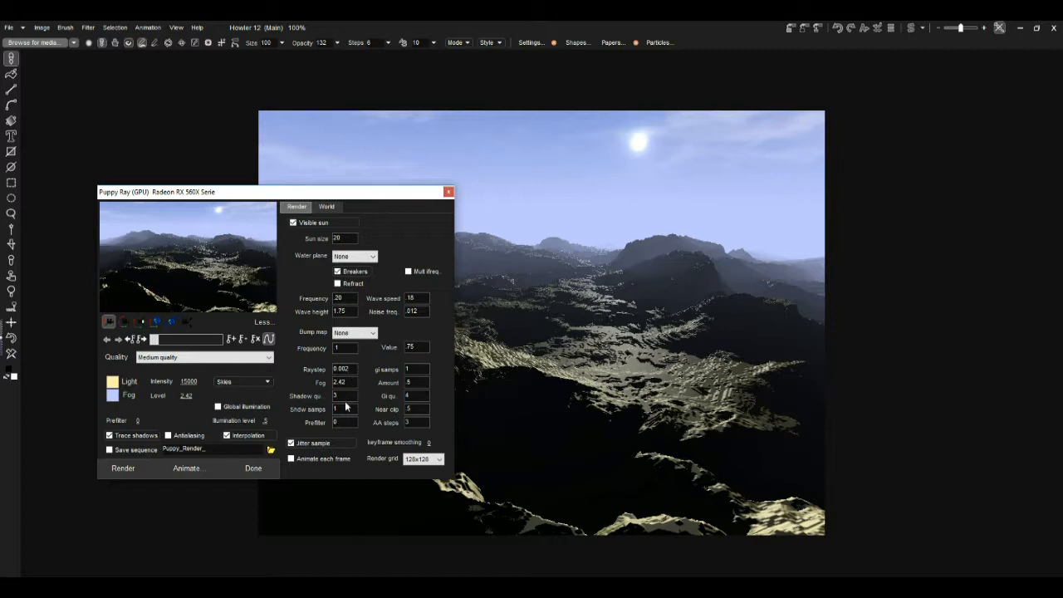
Step: Set the shadow quality to 6
left_click_drag(346, 397, 299, 399)
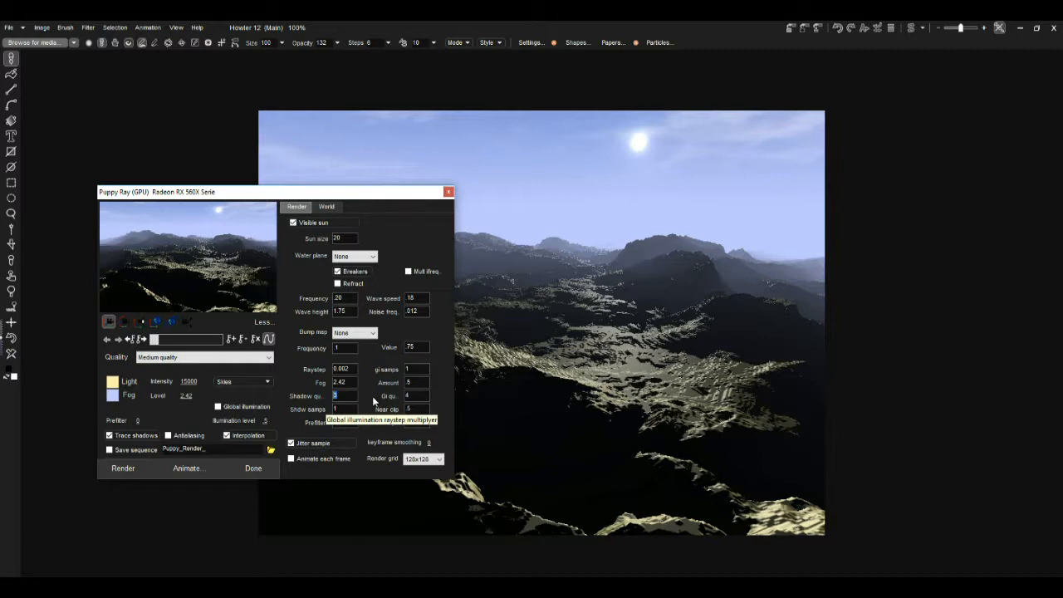
type("6")
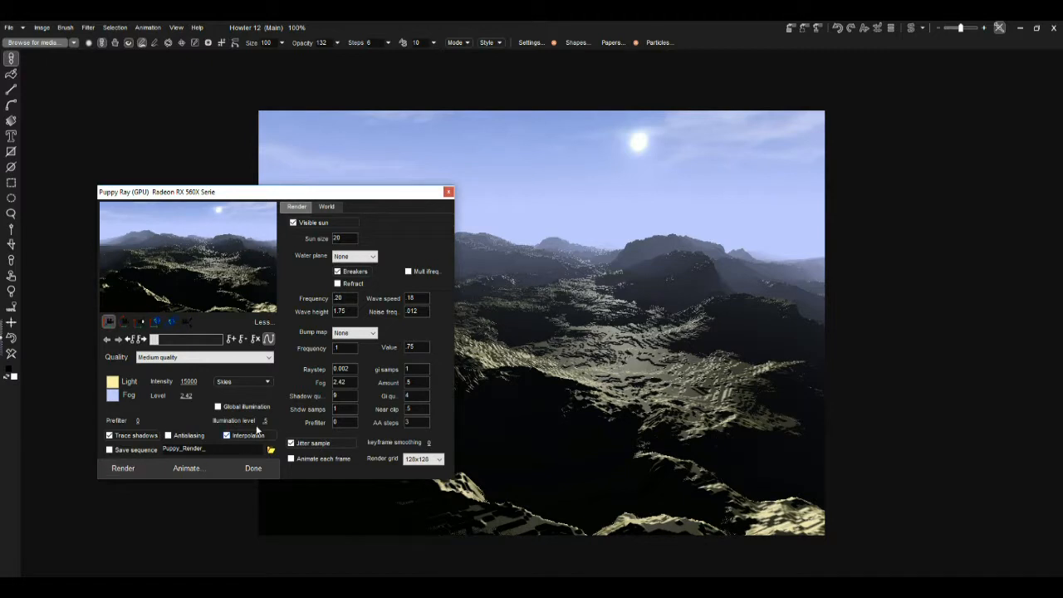
Step: Set the shadow quality to 1
double_click(335, 395)
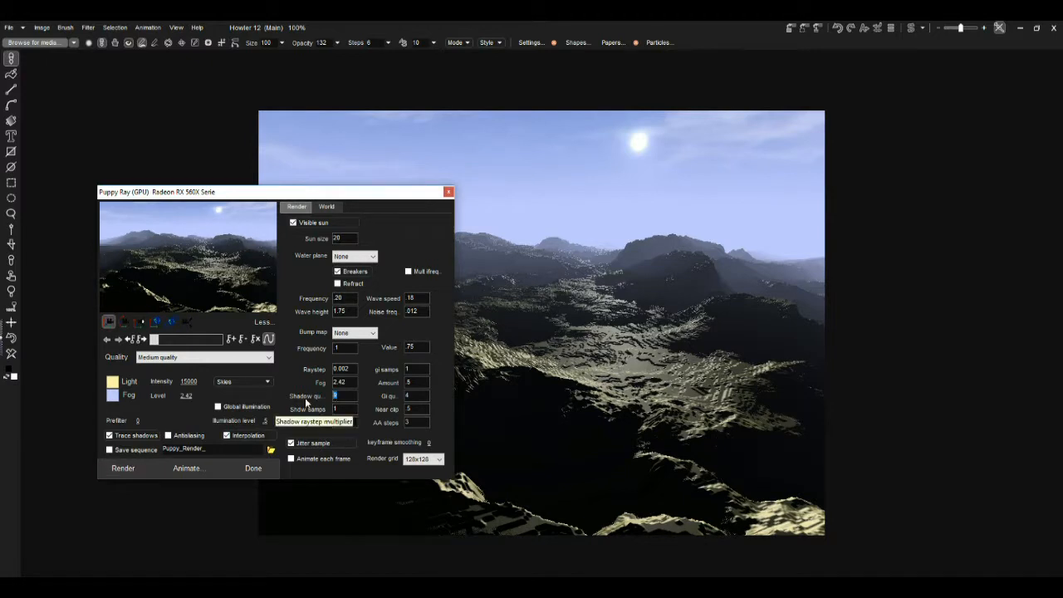
type("1")
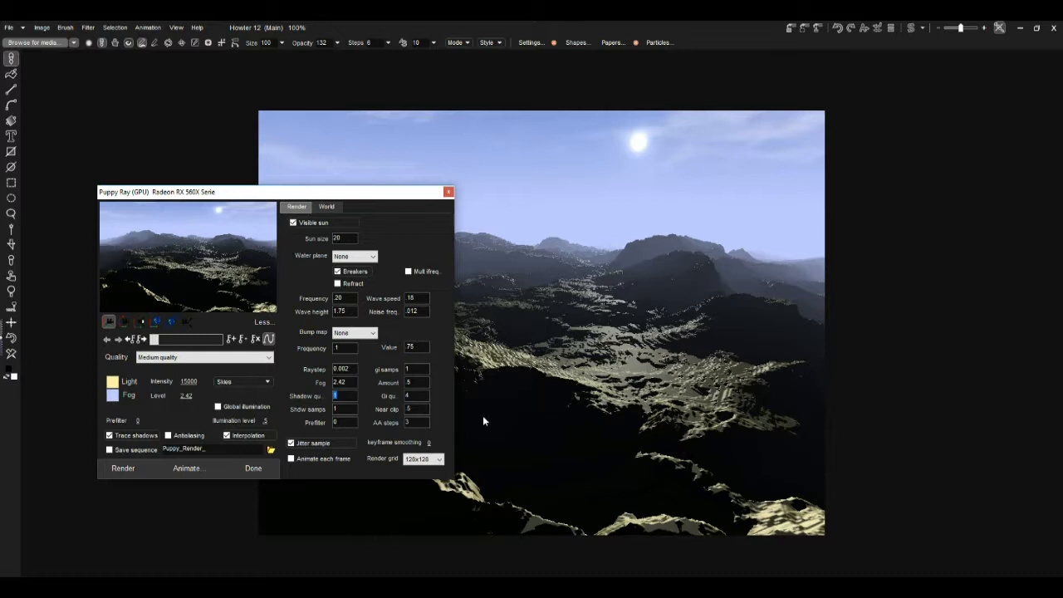
left_click(124, 322)
left_click_drag(188, 283, 132, 291)
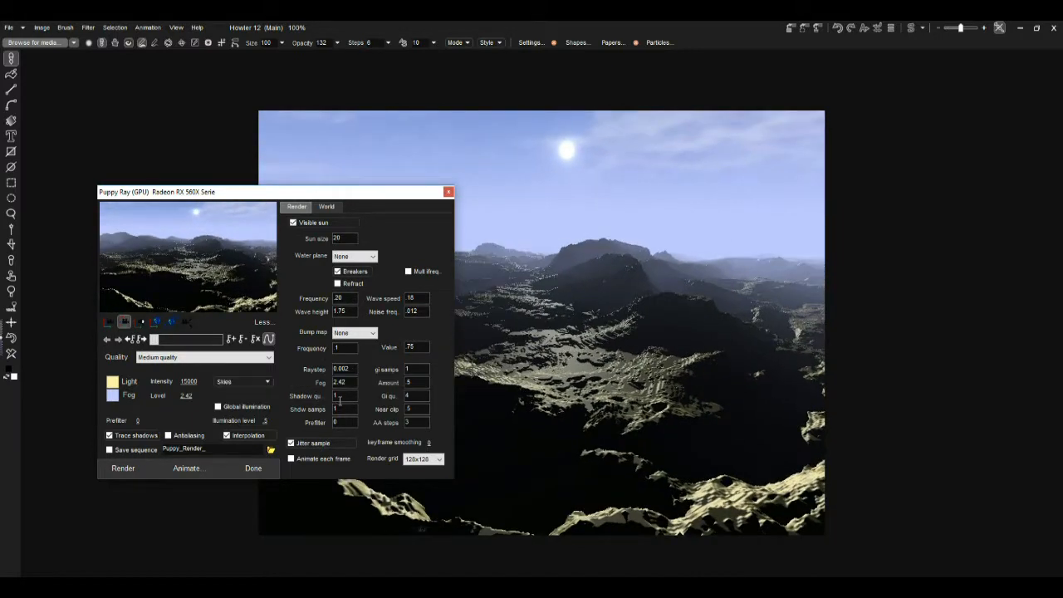
Step: Set the shadow quality to 5
double_click(340, 396)
type("5")
left_click_drag(274, 271, 154, 284)
Step: Set the raystep to 0.003 and the near clip to .66
double_click(344, 368)
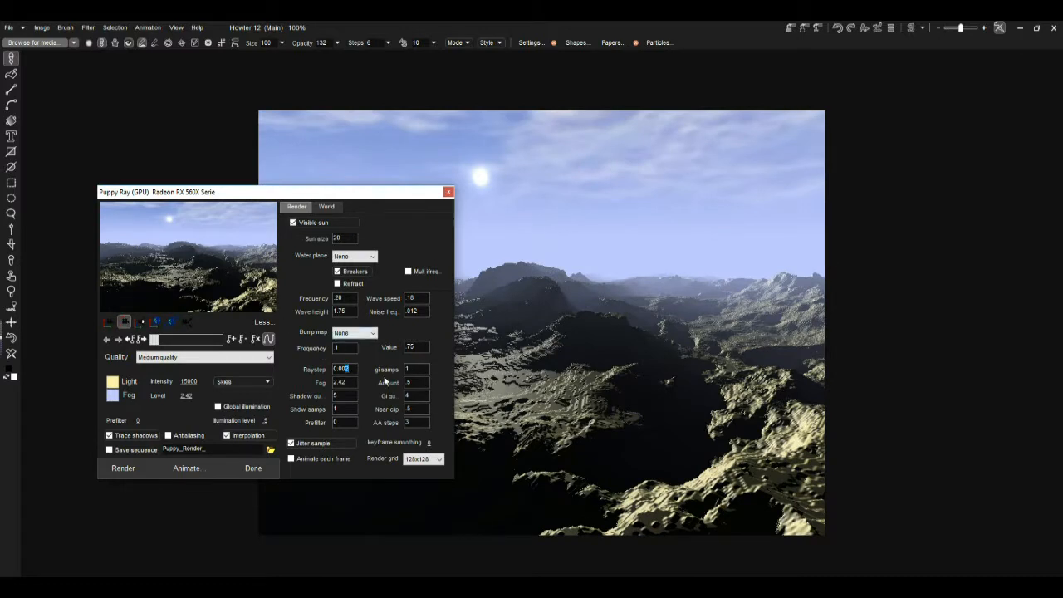
type("3")
left_click_drag(254, 292, 285, 290)
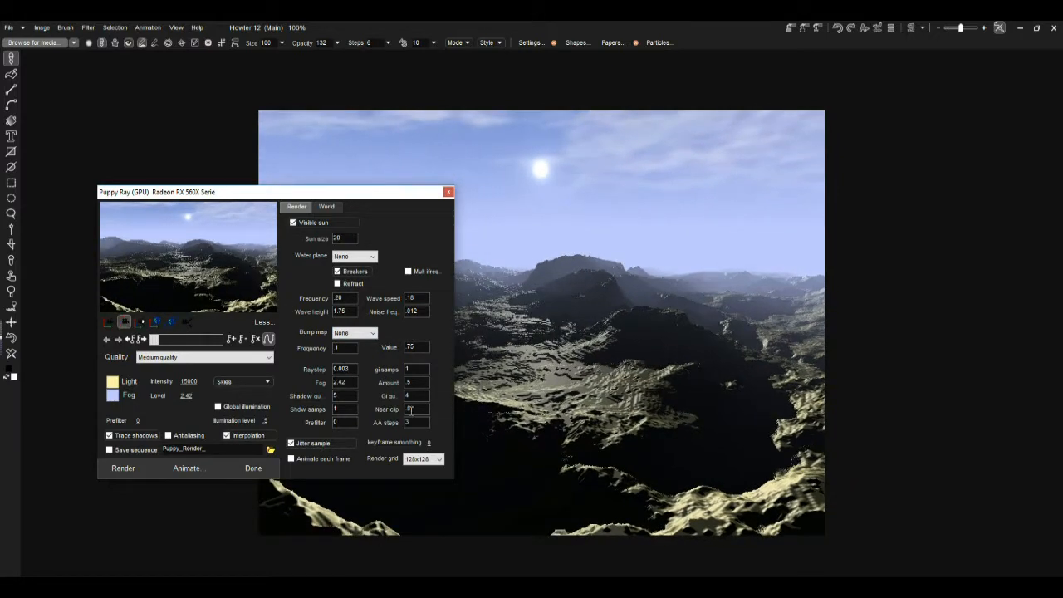
type("66")
left_click_drag(217, 291, 277, 297)
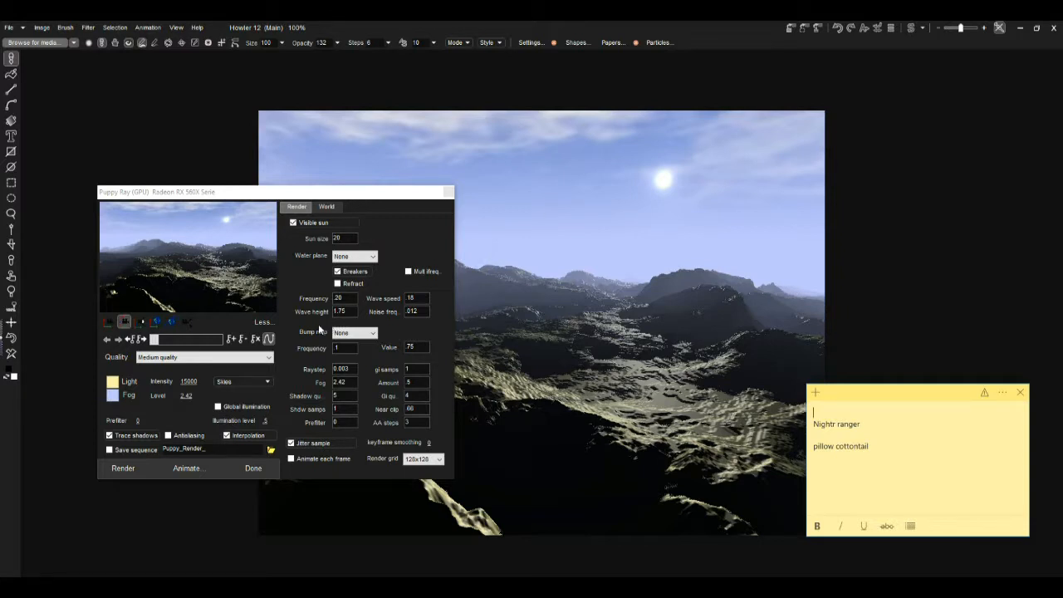
Step: Collapse the extra settings and enable antialiasing
left_click(263, 323)
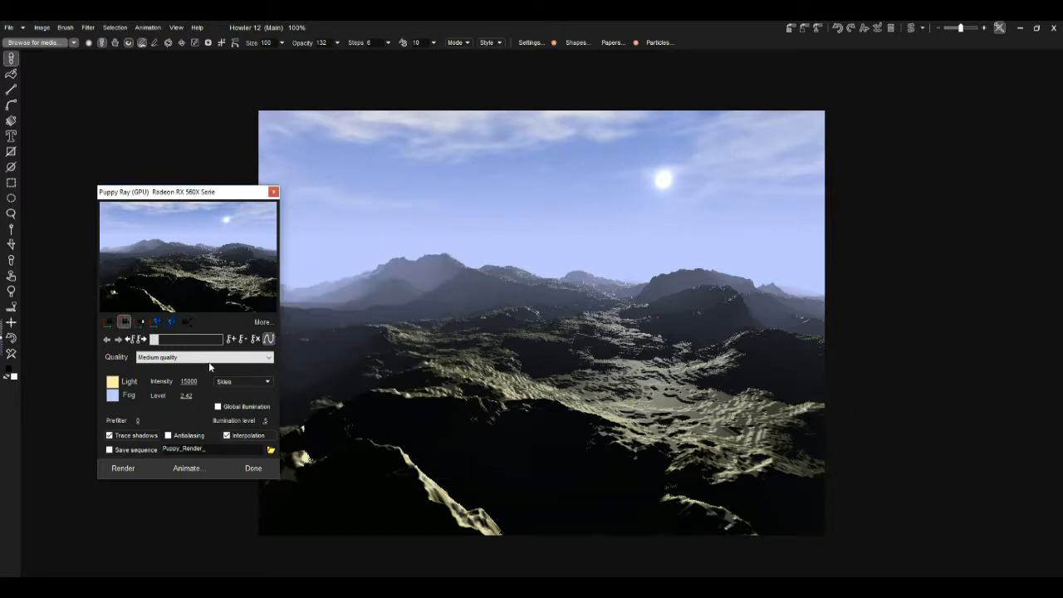
left_click(208, 357)
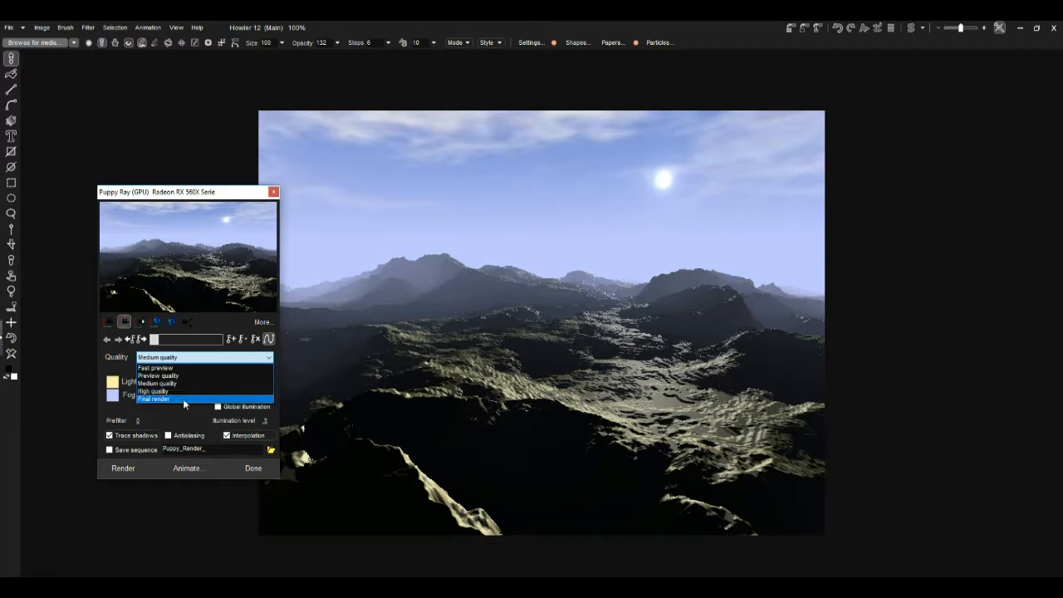
left_click(259, 329)
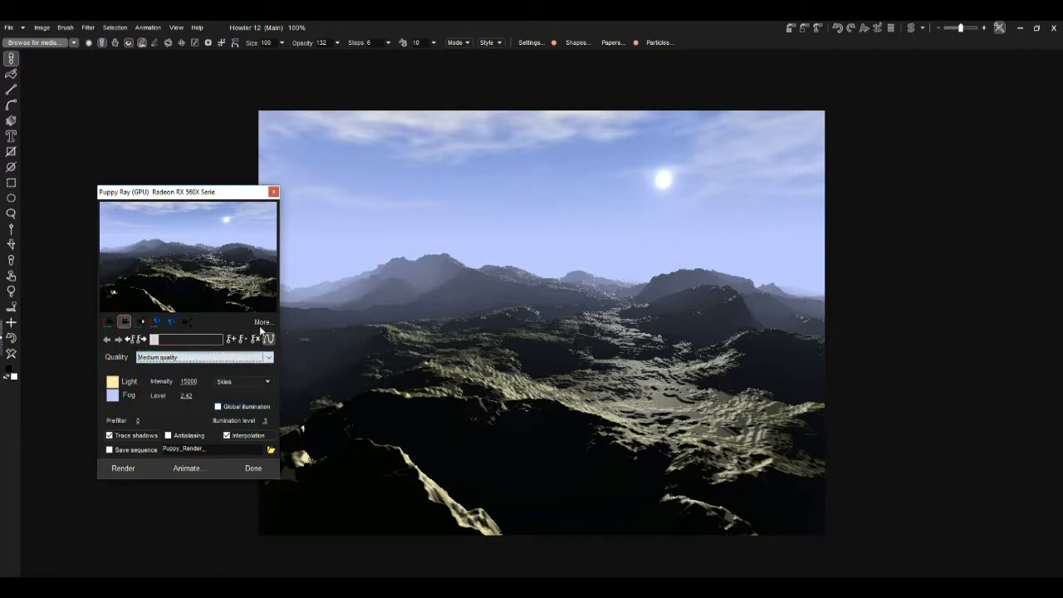
left_click(181, 435)
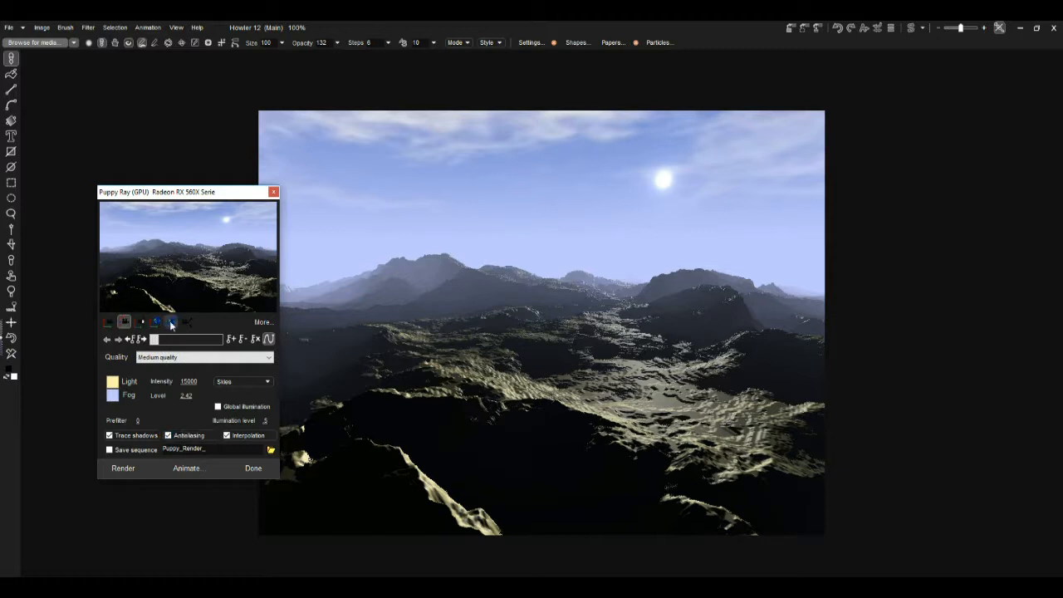
left_click_drag(150, 291, 169, 287)
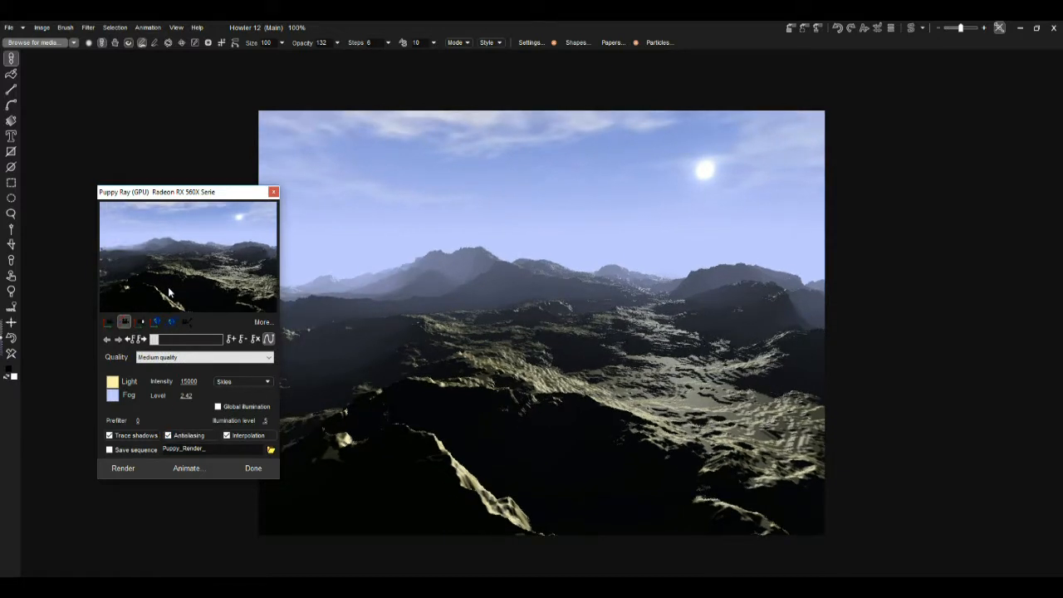
Step: Expand the extra settings and set the AA steps to 30
left_click(259, 323)
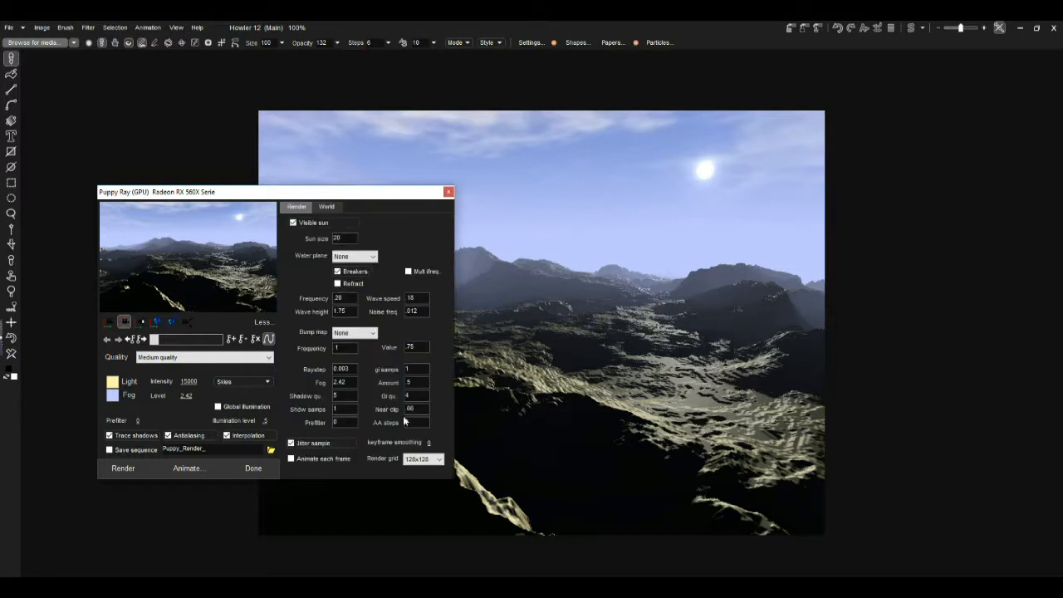
left_click_drag(428, 422, 399, 420)
left_click(259, 290)
left_click_drag(259, 287, 224, 290)
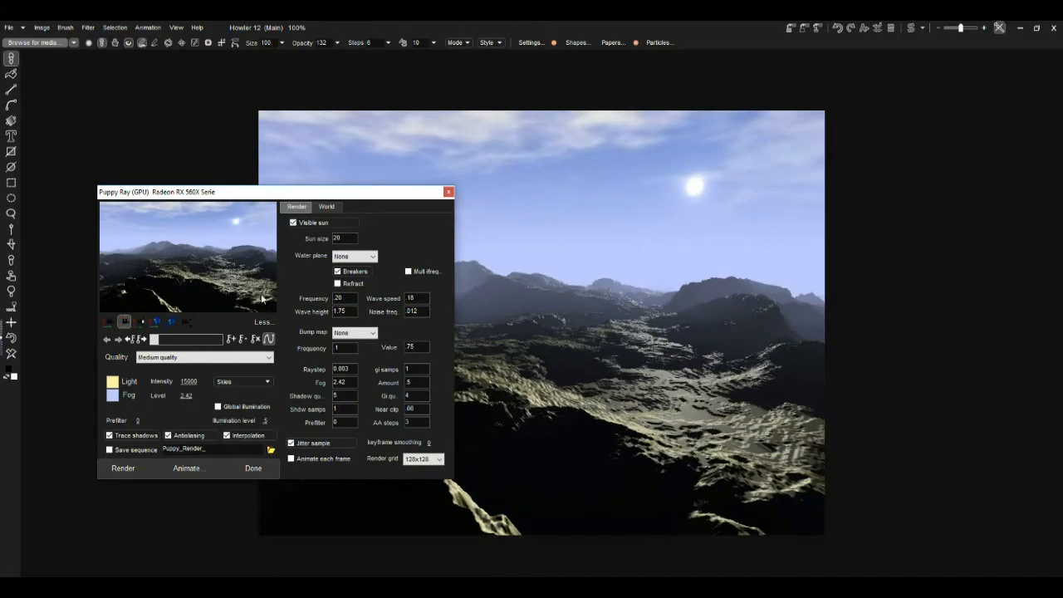
left_click(423, 421)
type("0")
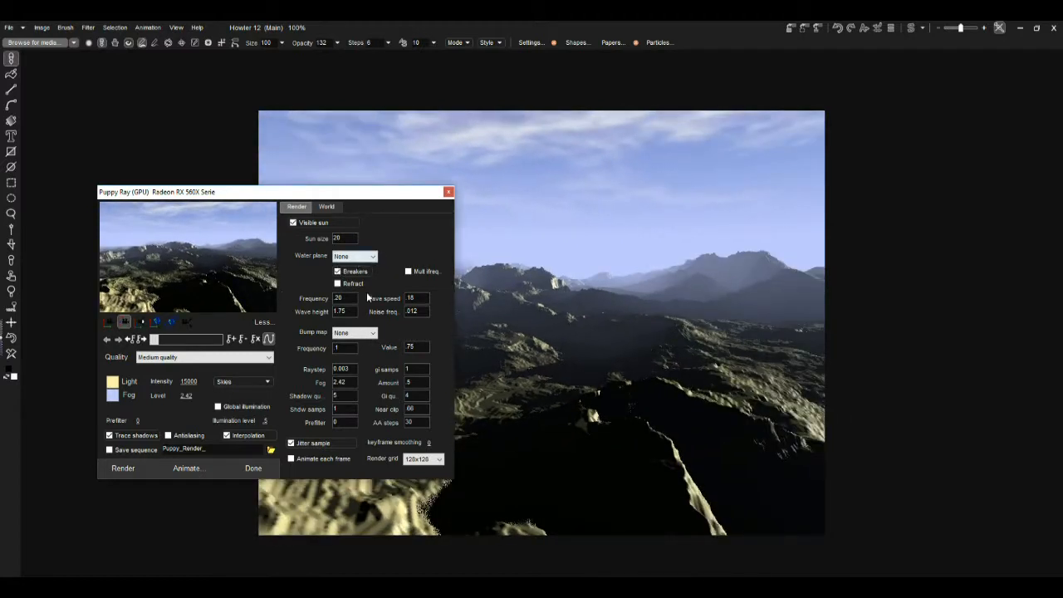
Step: Set the bump map to Riverbed
left_click(353, 332)
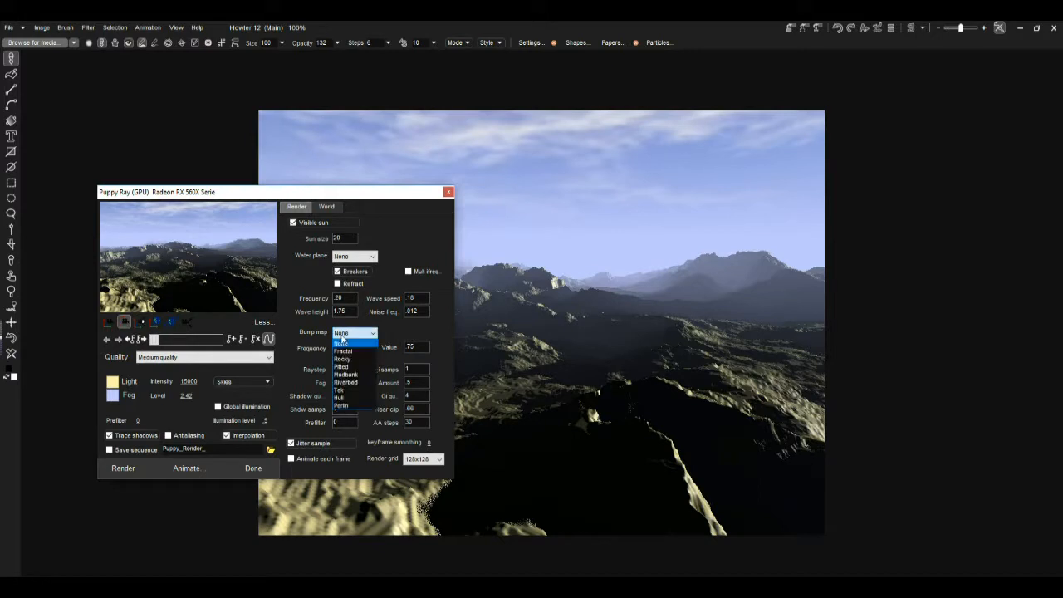
left_click(355, 383)
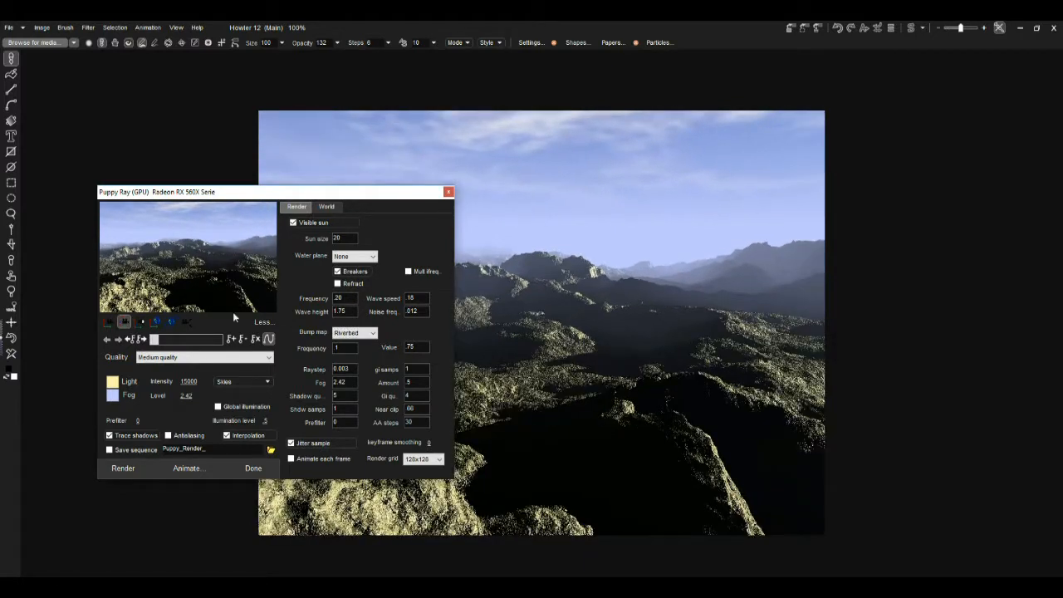
Step: Set the light's spec and hardness to 44 in the World settings
left_click(336, 209)
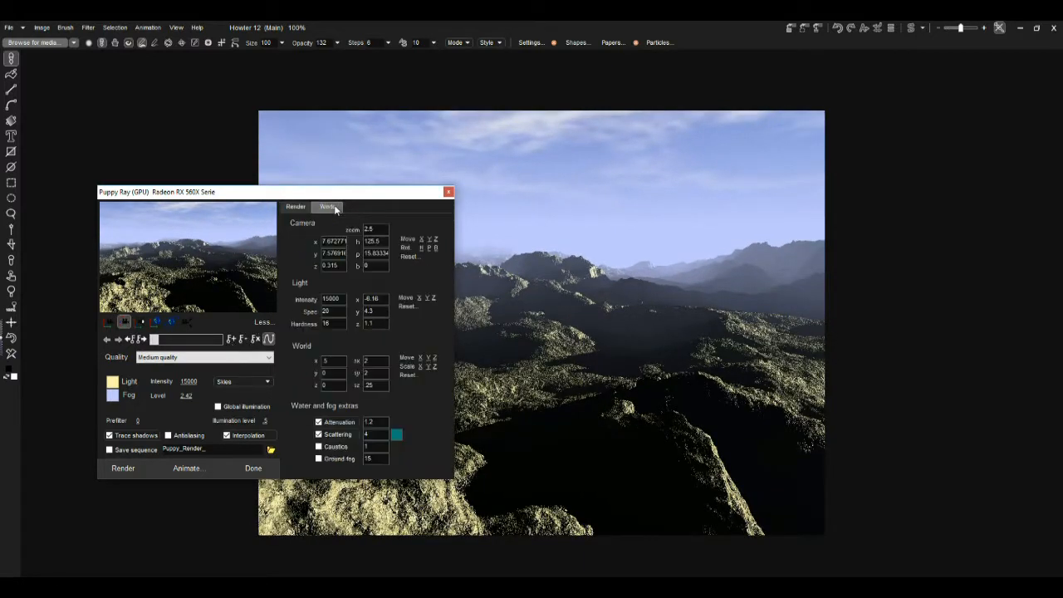
double_click(341, 314)
type("44")
double_click(332, 323)
type("4")
left_click_drag(216, 264, 236, 261)
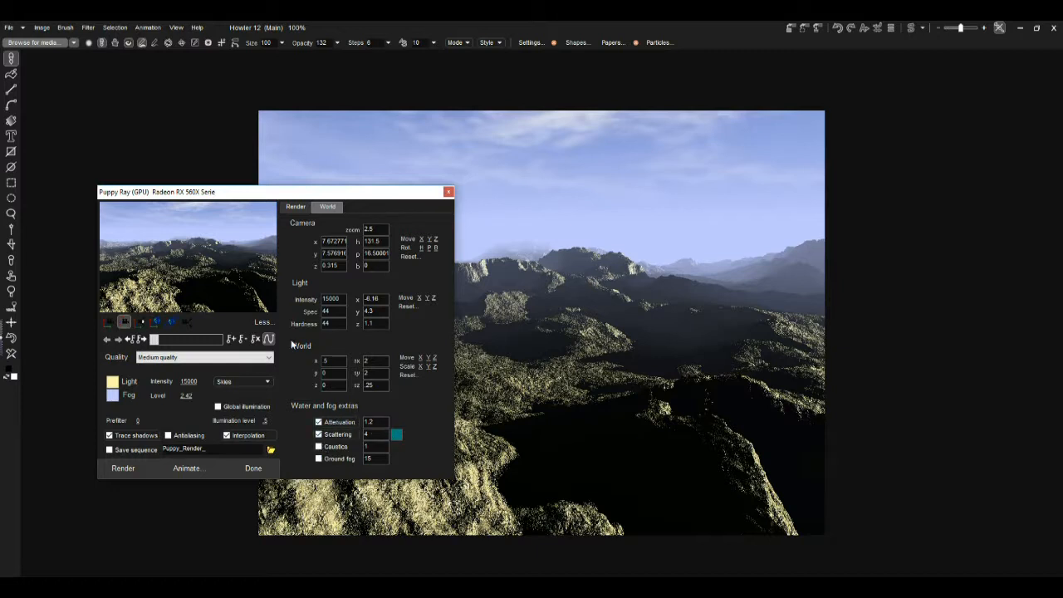
Step: Set the AA steps to 120 and collapse the extra settings
left_click(300, 208)
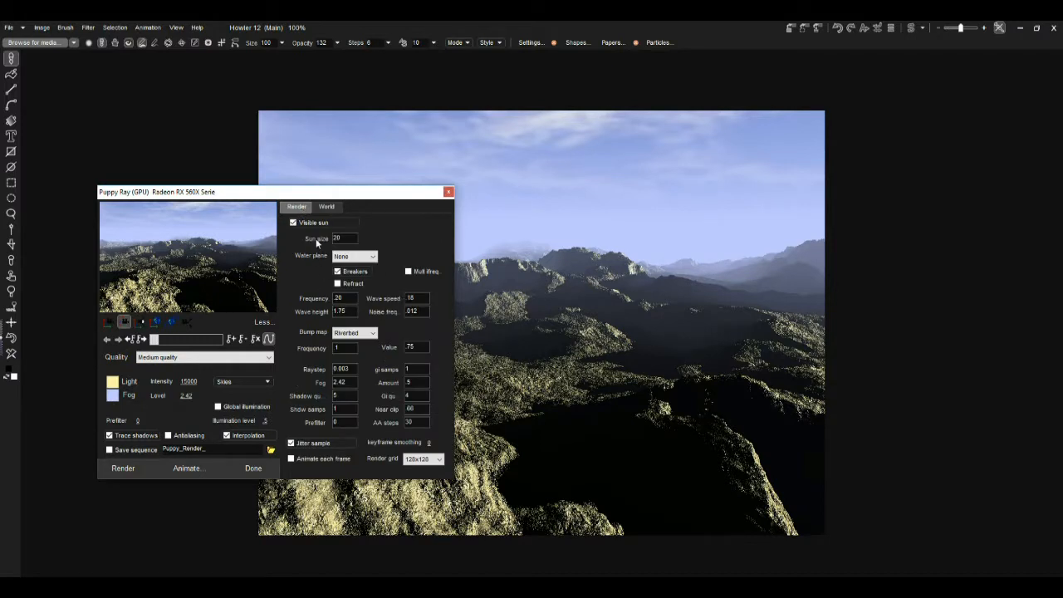
left_click(262, 322)
left_click(261, 322)
left_click_drag(426, 423, 355, 439)
type("120")
left_click(267, 322)
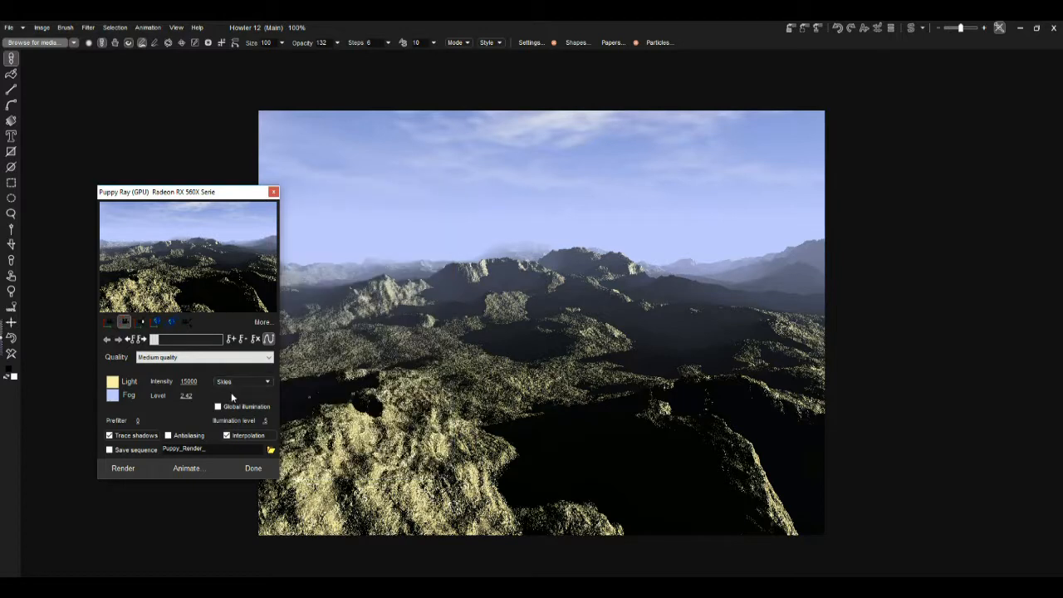
Step: Enable global illumination and set the illumination level to 0.9
left_click(217, 410)
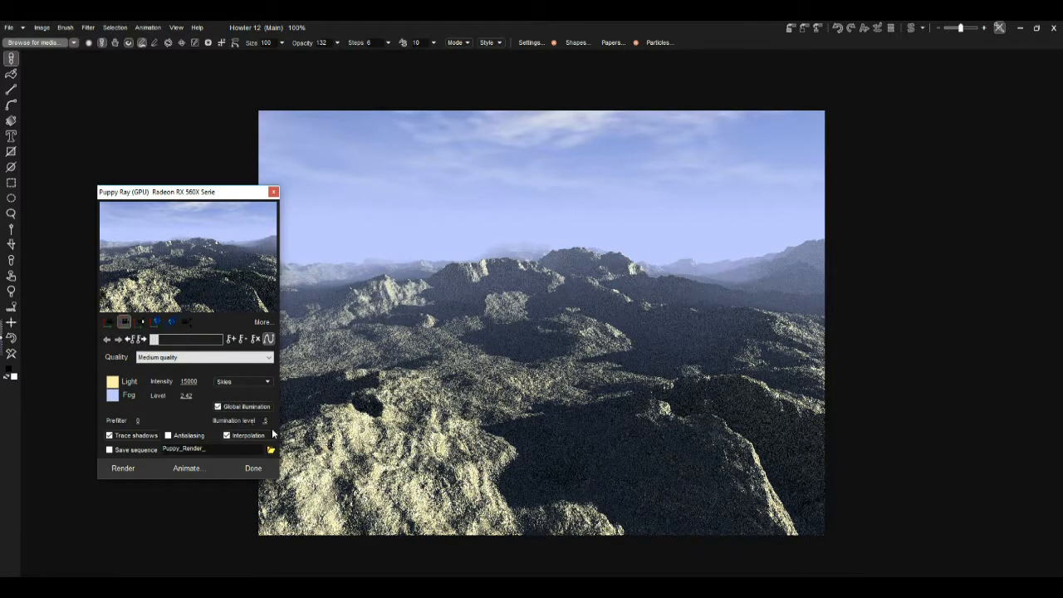
left_click_drag(267, 421, 340, 421)
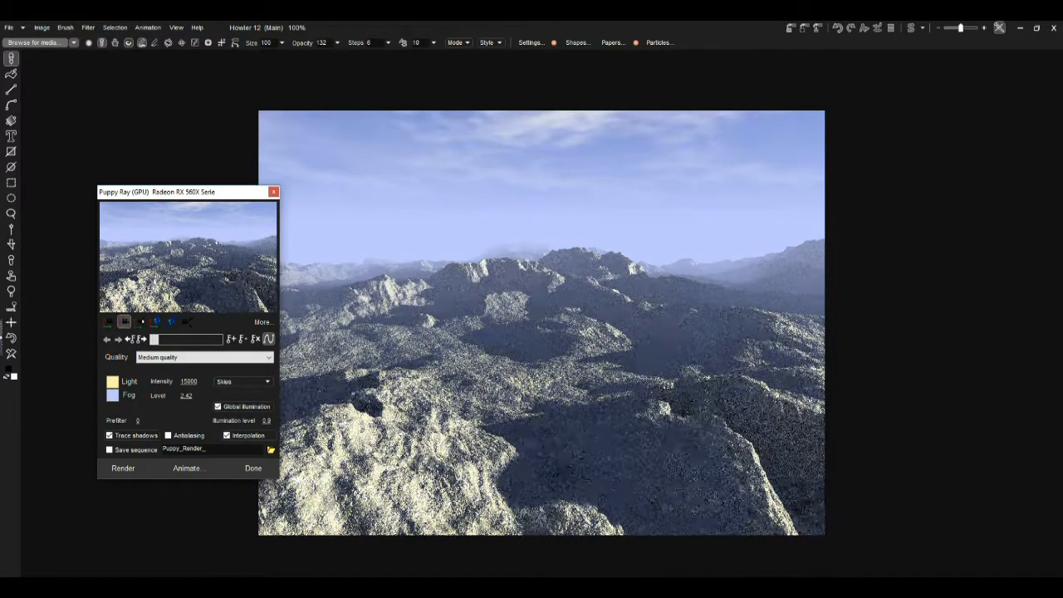
Step: Switch the preview to a different render mode and reposition the camera
left_click(144, 323)
left_click_drag(206, 307, 1, 95)
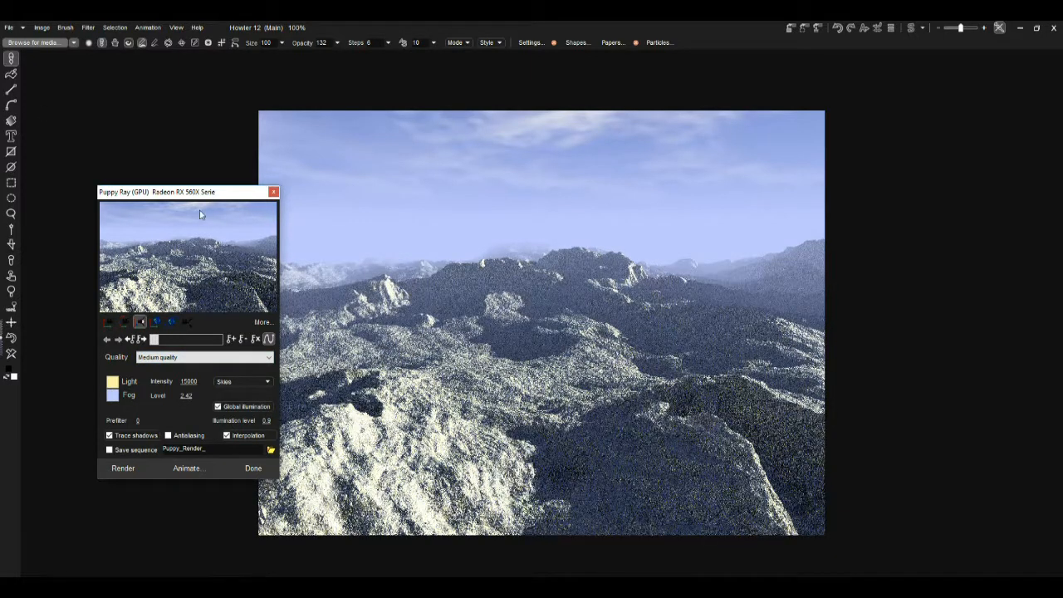
left_click_drag(184, 250, 245, 27)
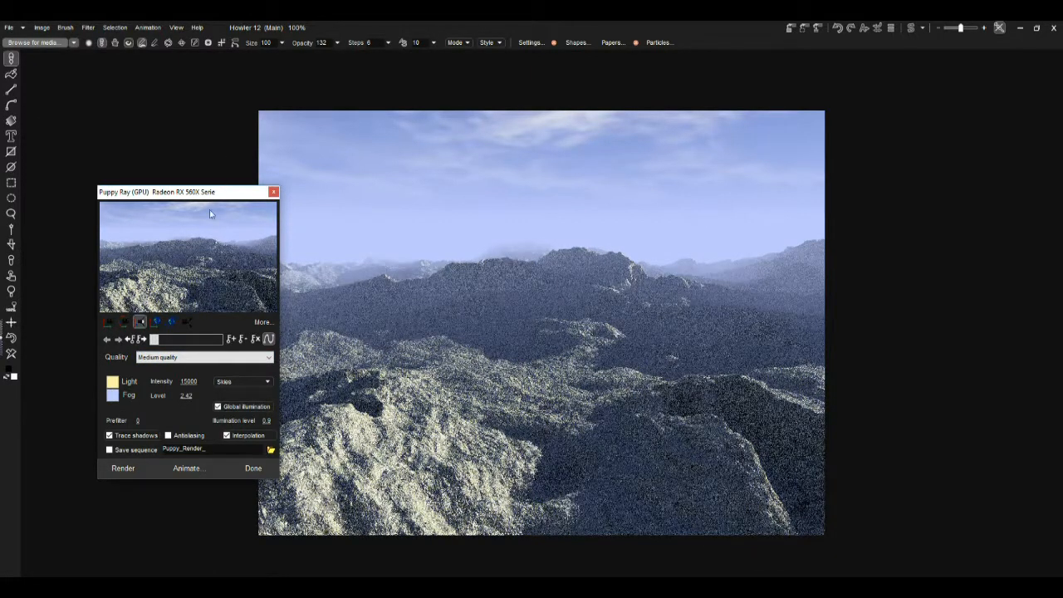
left_click_drag(202, 248, 268, 151)
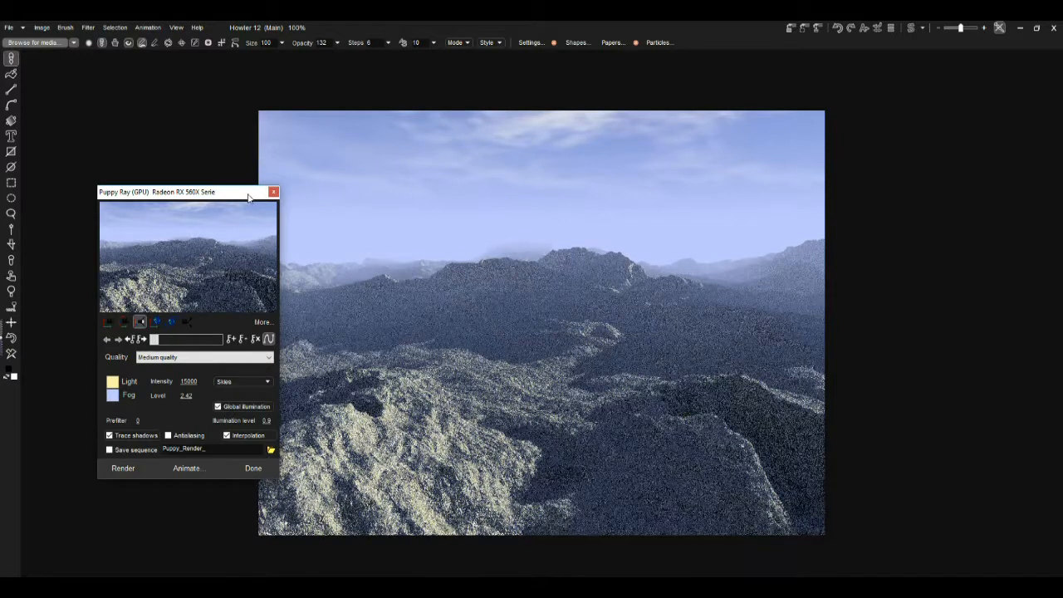
Step: Set the light colour to orange #FF8D58
left_click(114, 381)
left_click(565, 261)
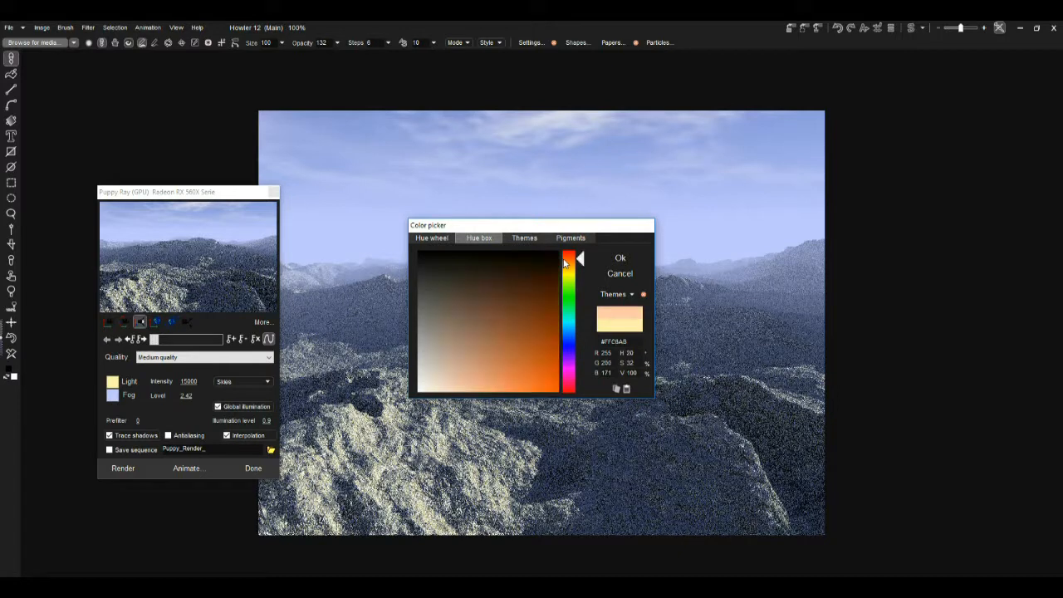
left_click_drag(539, 376, 515, 419)
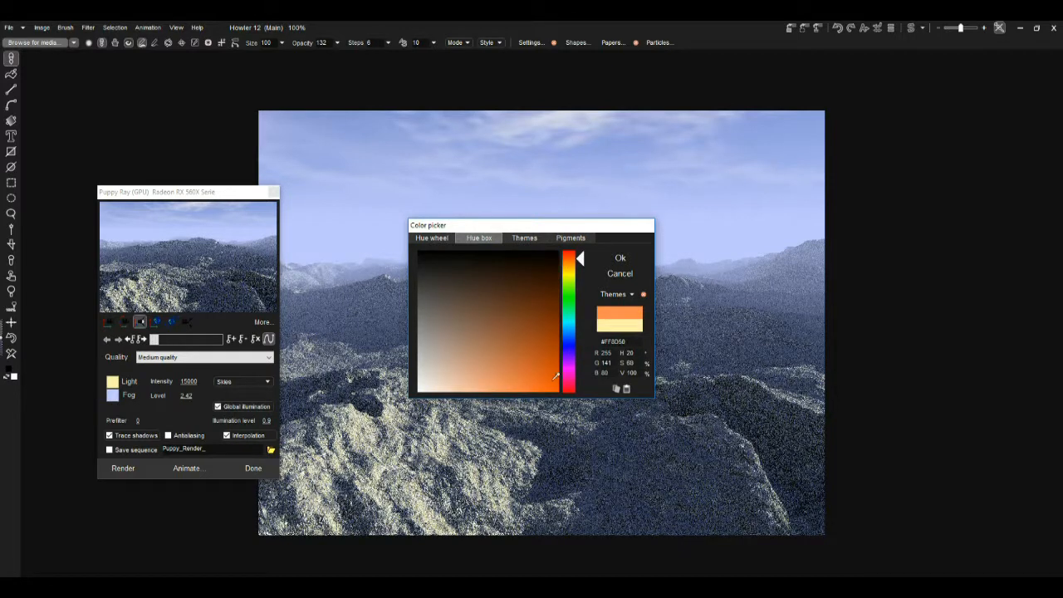
left_click(620, 259)
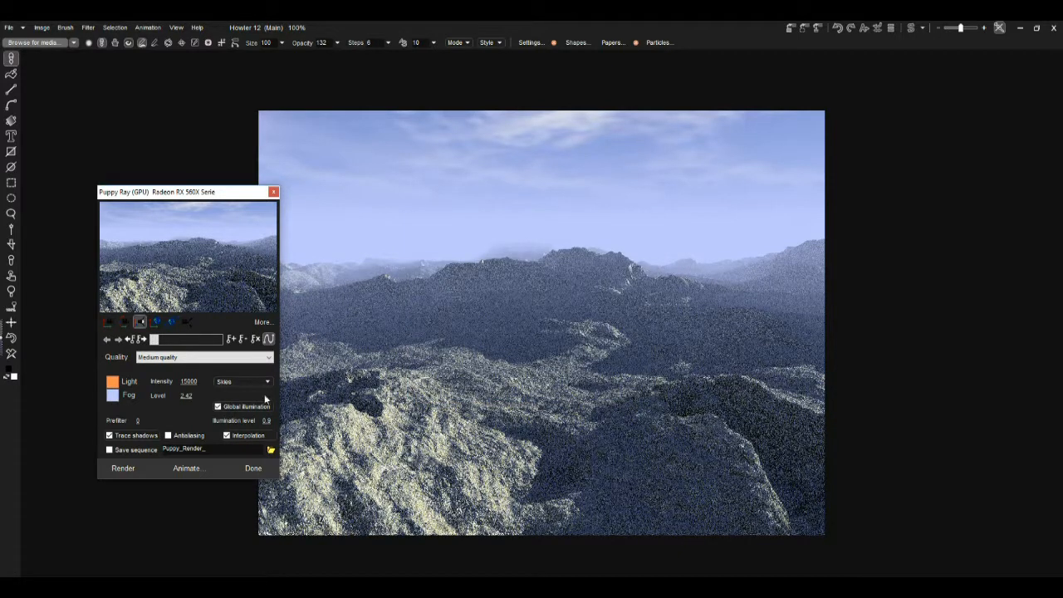
Step: Set the fog level to 3.24 and pick a blue cloudy sky preset
mouse_move(191, 395)
left_mouse_down()
mouse_move(211, 396)
mouse_move(190, 395)
mouse_move(201, 396)
left_mouse_up()
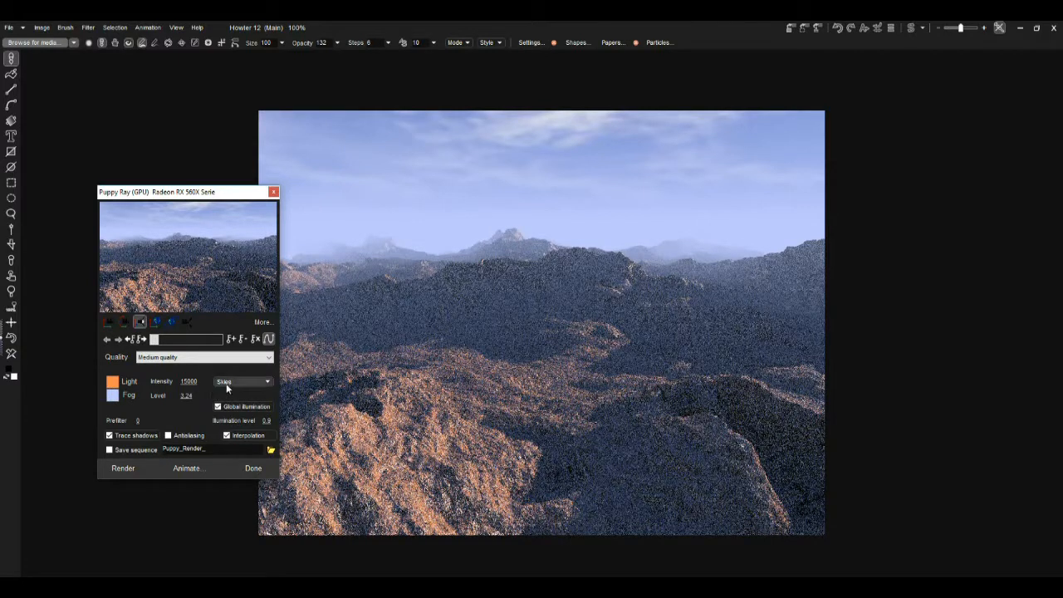
left_click(230, 382)
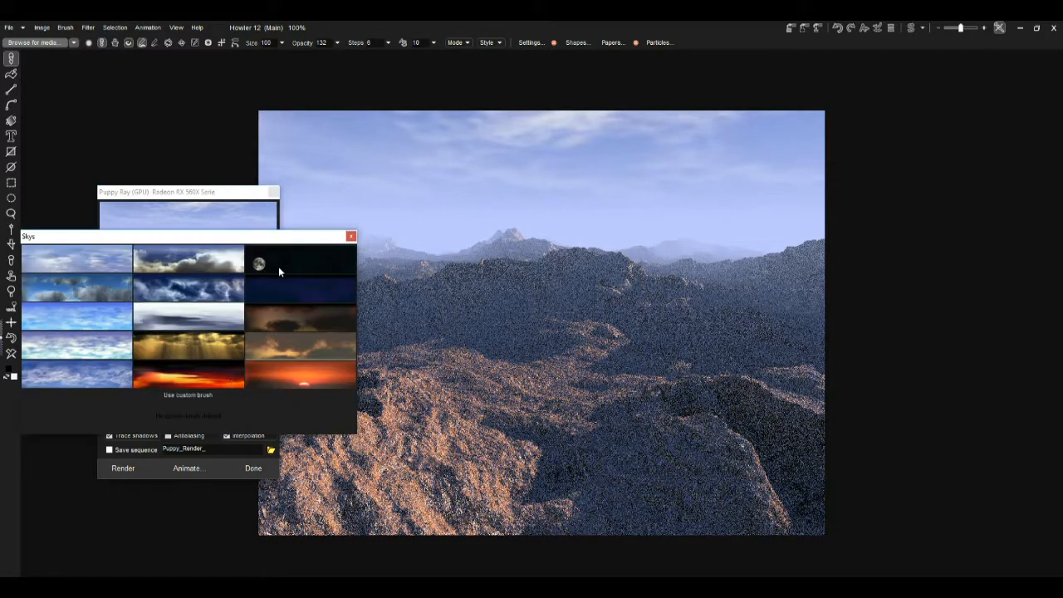
left_click(225, 264)
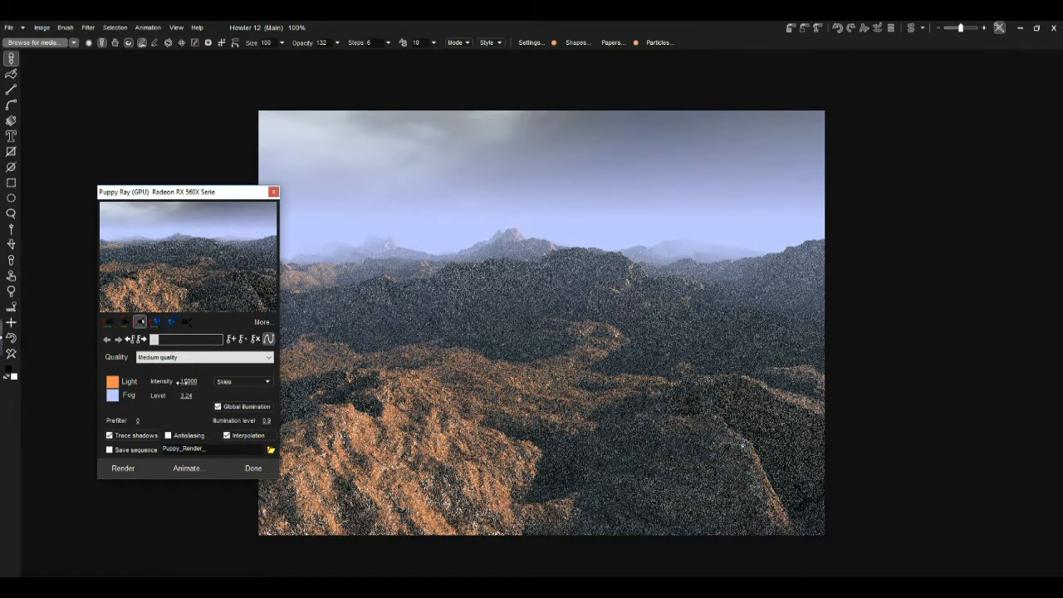
left_click(226, 382)
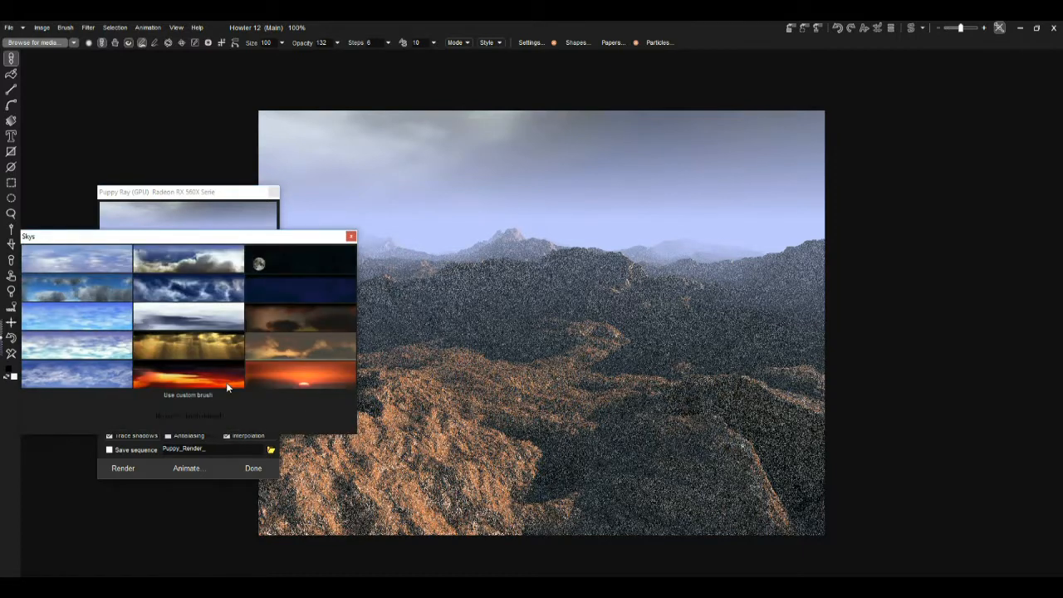
left_click(102, 297)
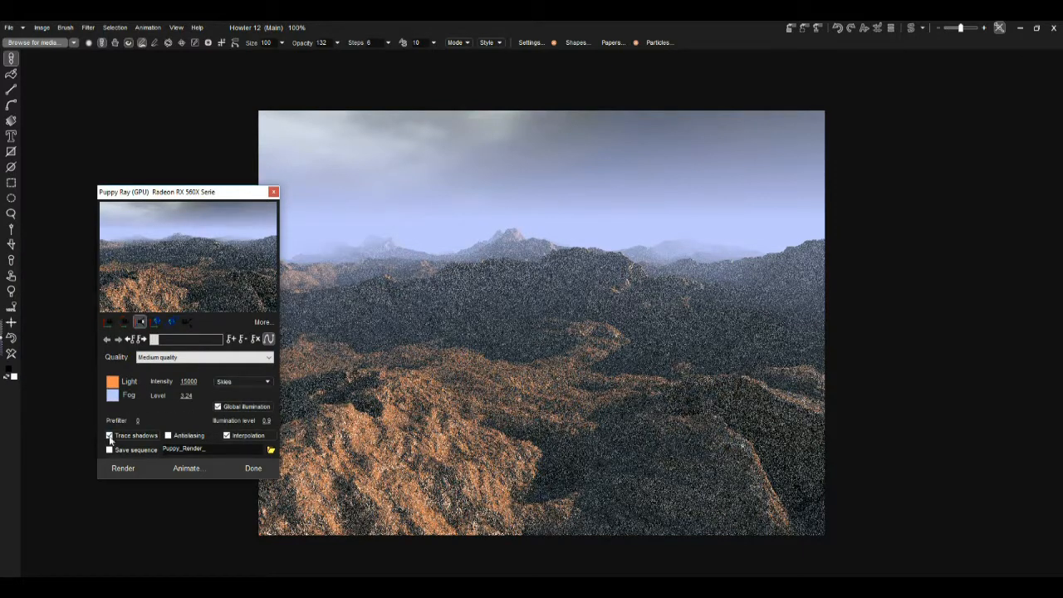
Step: Render the scene and enable antialiasing
left_click(123, 469)
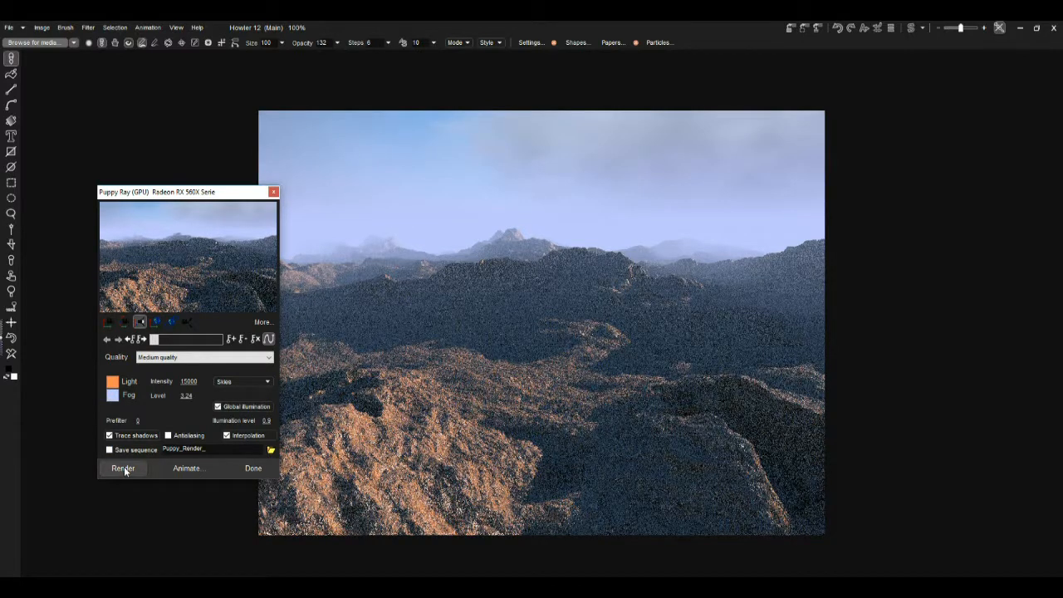
left_click(167, 435)
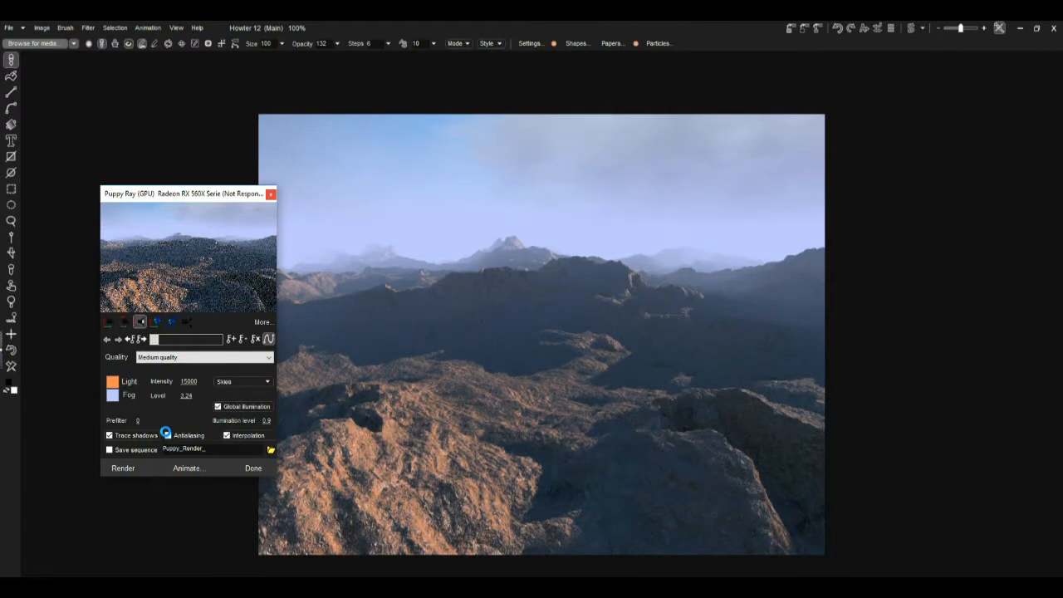